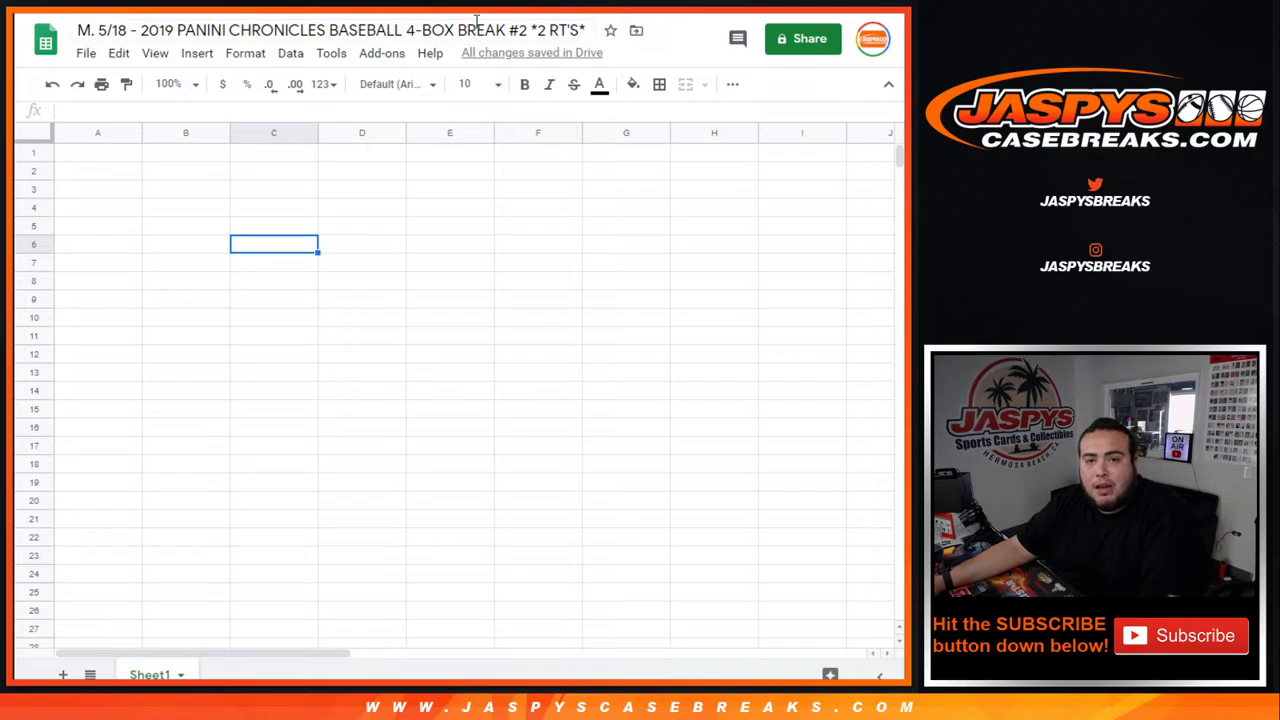
Review the store listing for the 2019 Panini Chronicles Baseball 4-Box Break #3, including the earlybird giveaway and 15-spot terms.
key(ctrl+Tab)
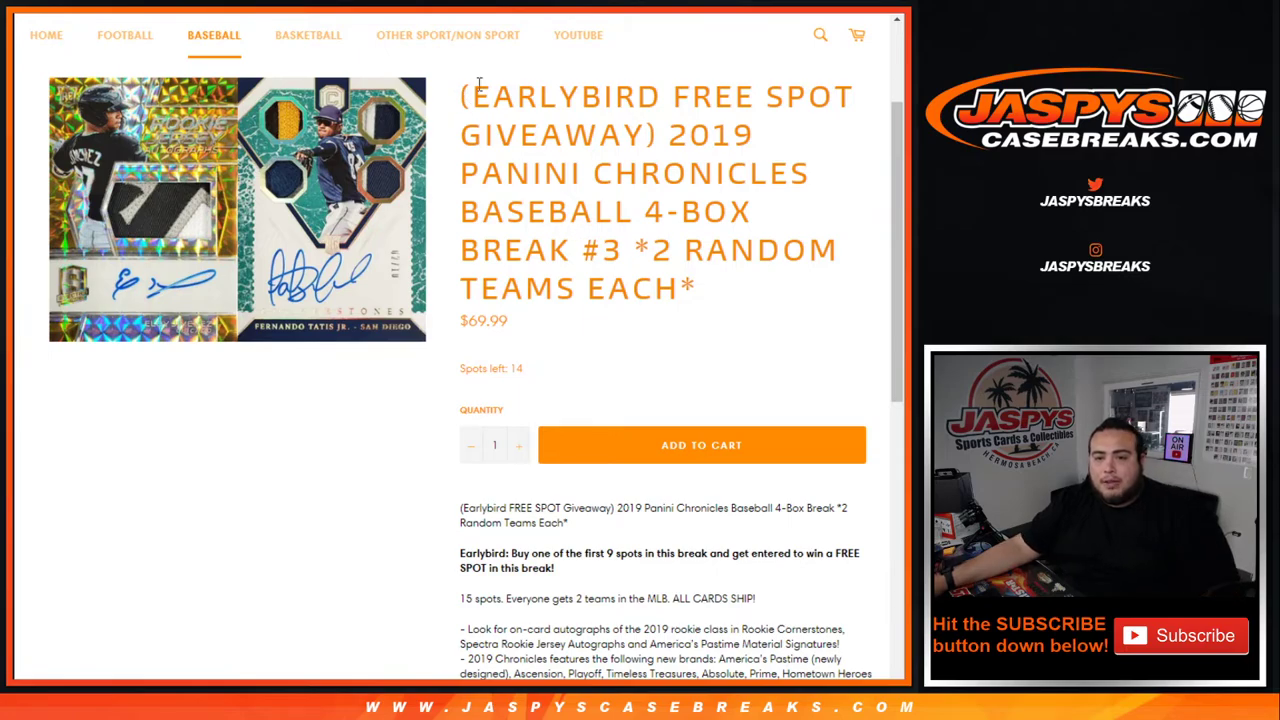
drag(479, 88, 834, 90)
scroll(703, 268, down, 3)
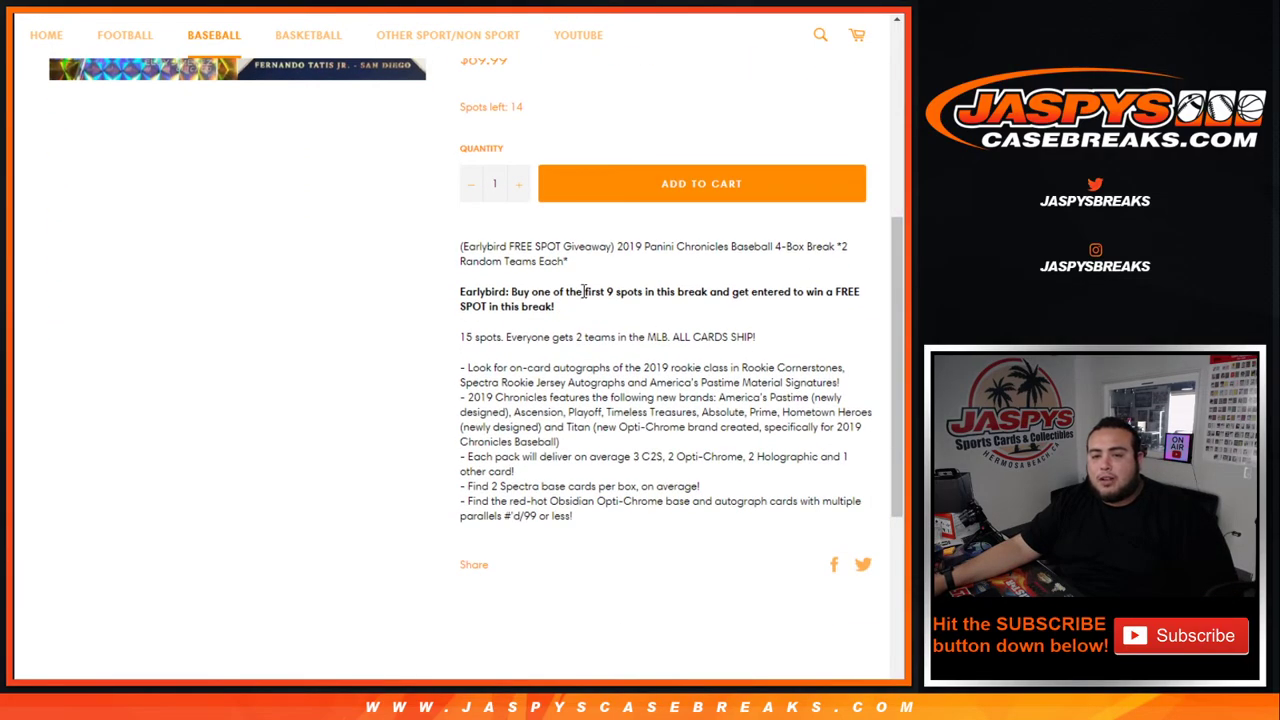
drag(583, 291, 776, 313)
click(788, 332)
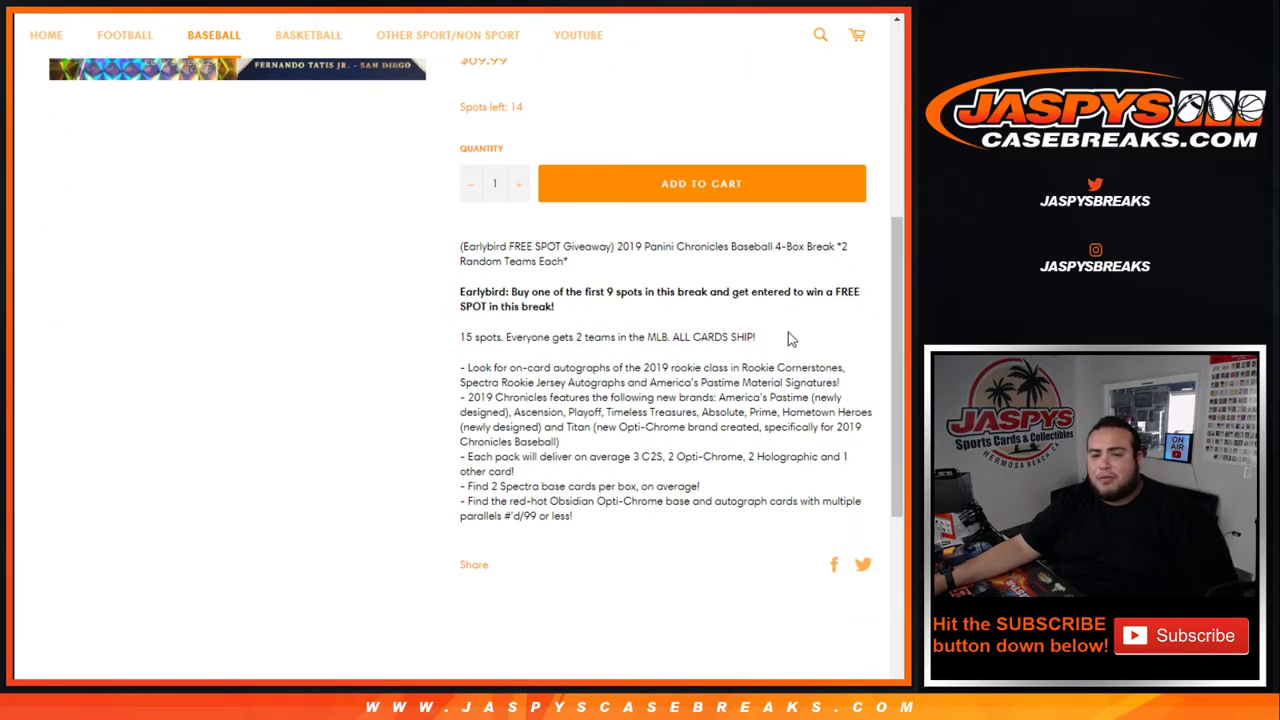
drag(461, 338, 789, 349)
click(744, 343)
click(796, 349)
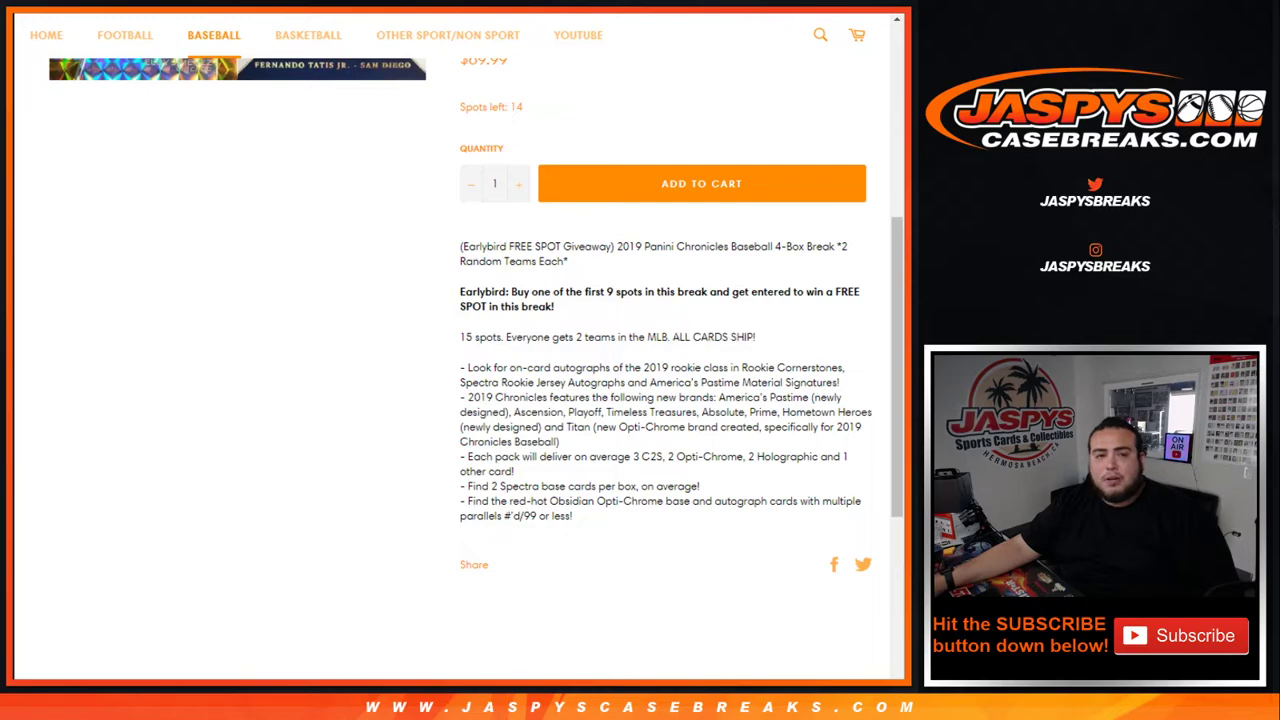
Check the earlybird, full participant and MLB team lists prepared in the list randomizers, and roll two virtual dice.
key(ctrl+Tab)
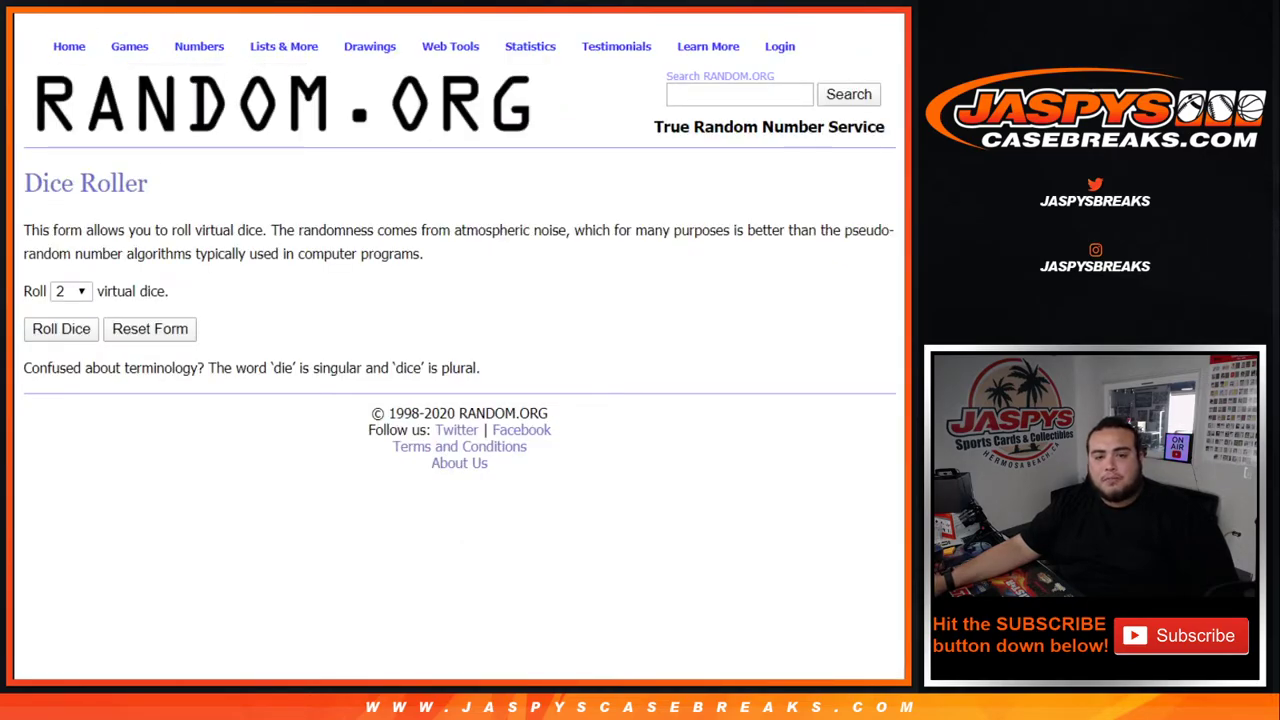
key(ctrl+Tab)
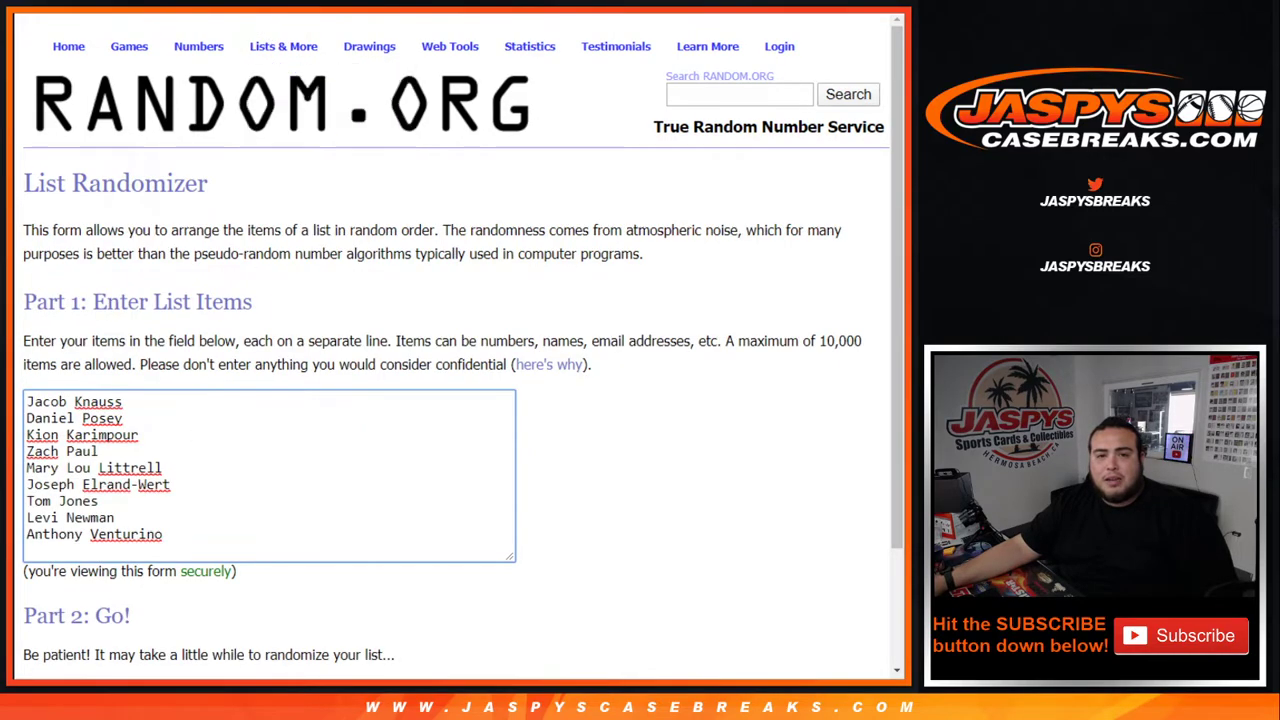
key(ctrl+Tab)
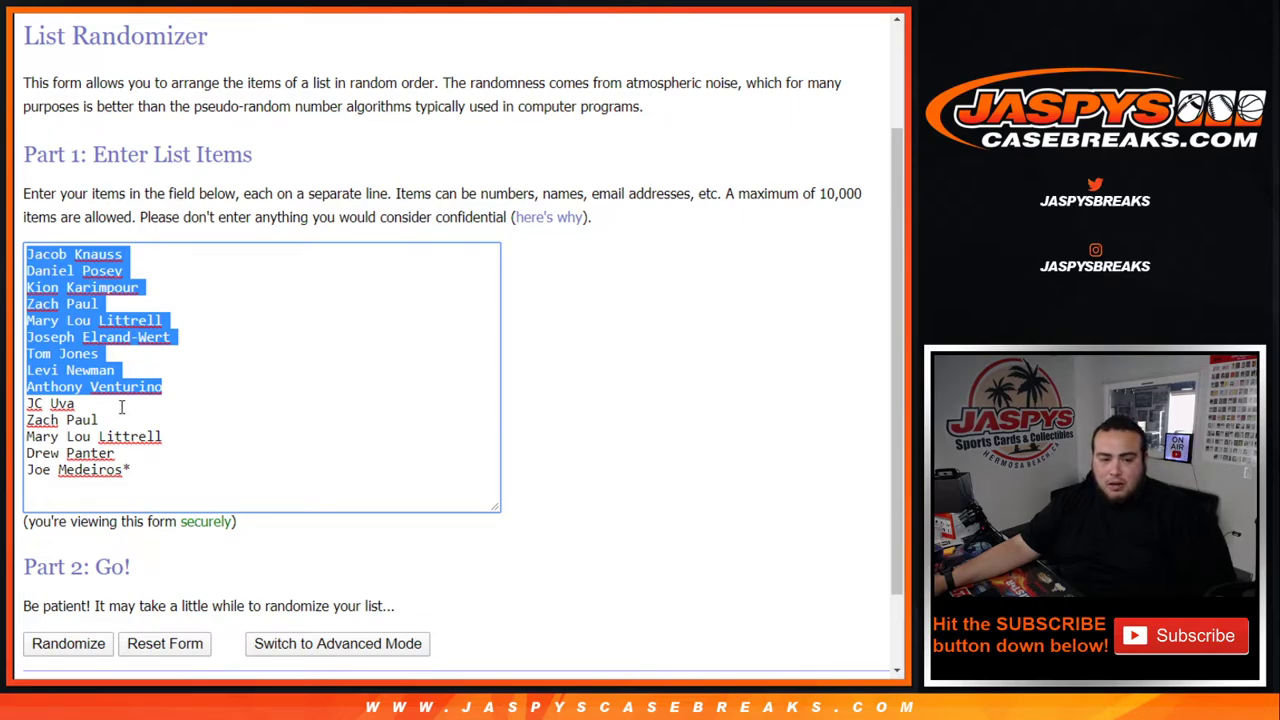
key(ctrl+Tab)
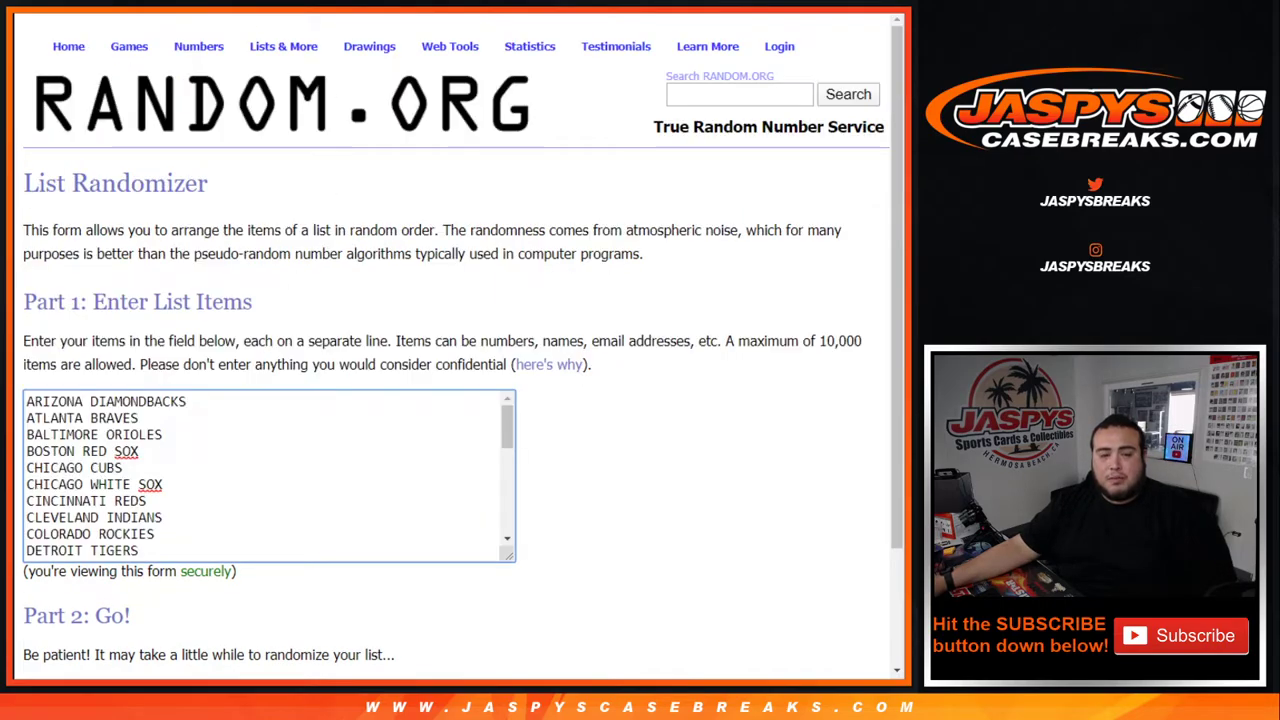
key(ctrl+Tab)
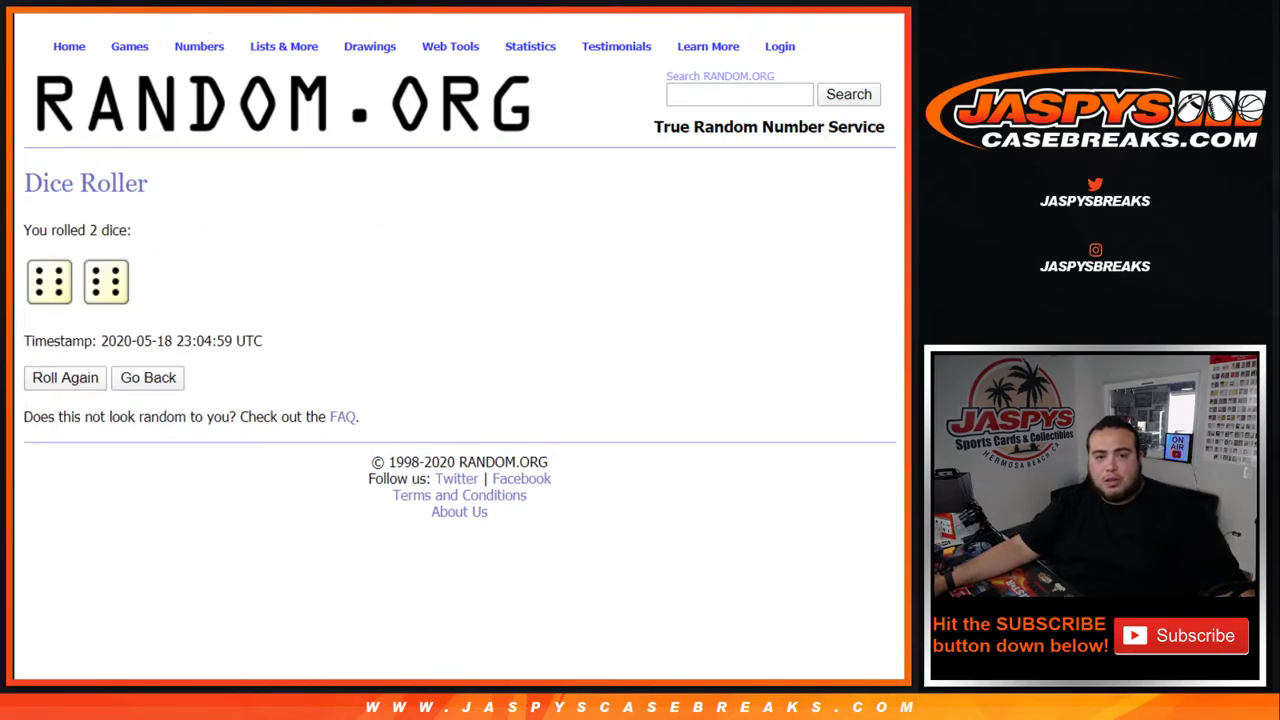
Randomize the nine-name earlybird list 12 times, matching the dice total, and highlight the randomization count.
key(ctrl+Tab)
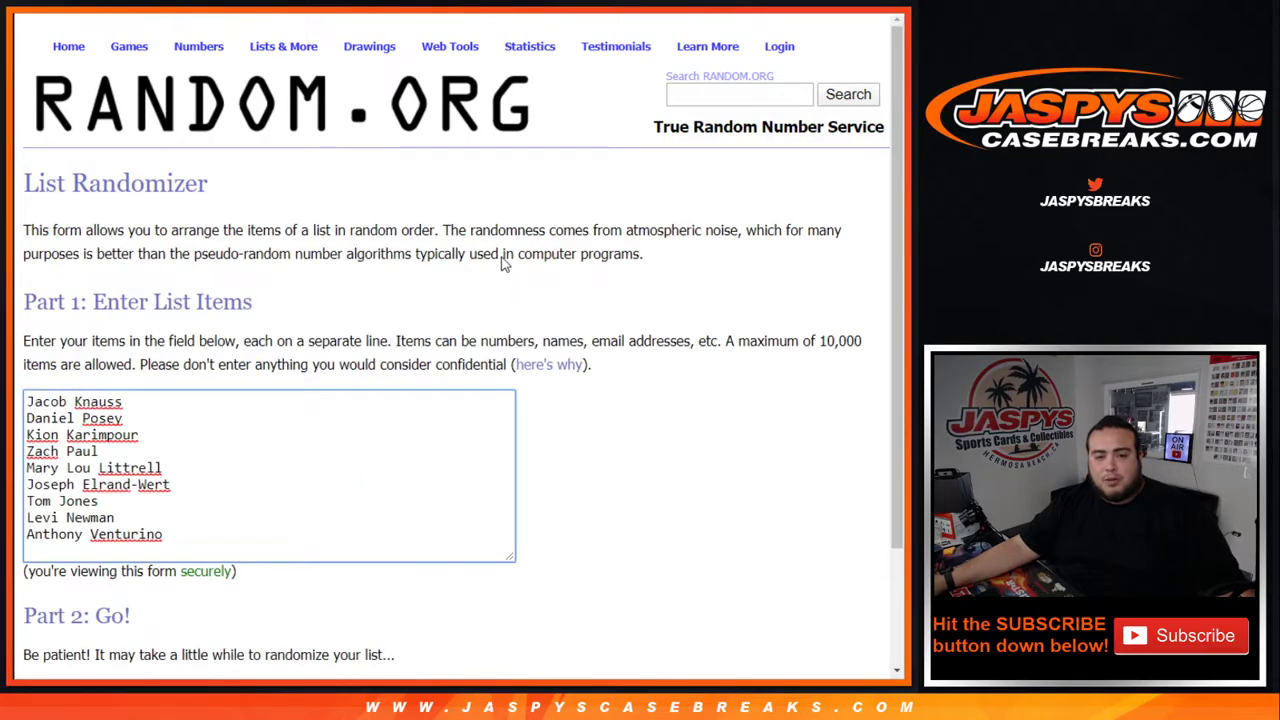
scroll(503, 260, down, 2)
click(58, 545)
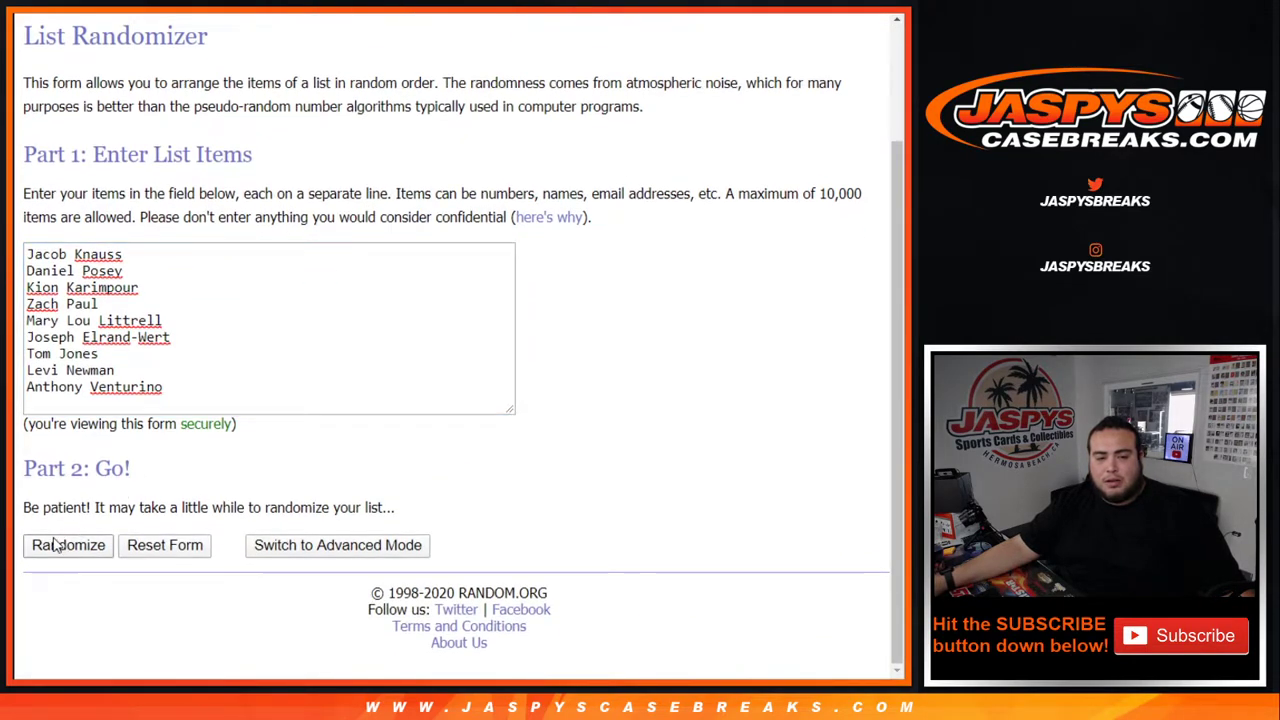
click(56, 532)
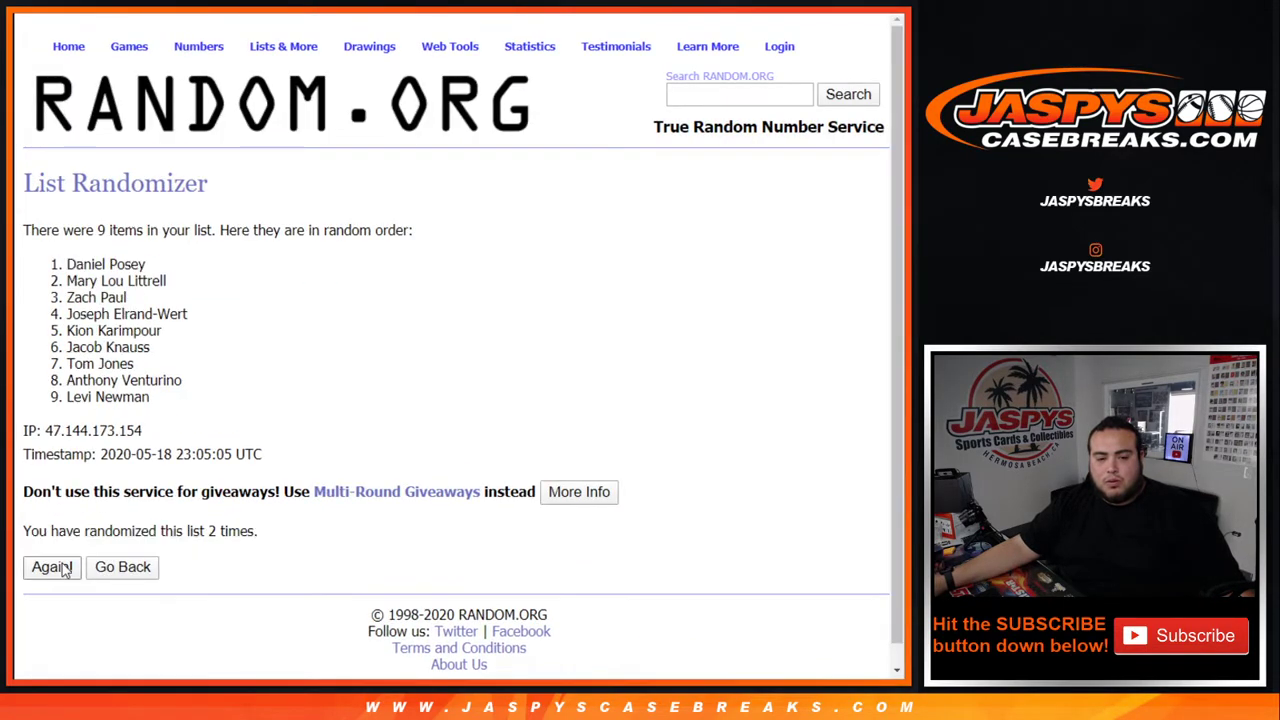
click(52, 567)
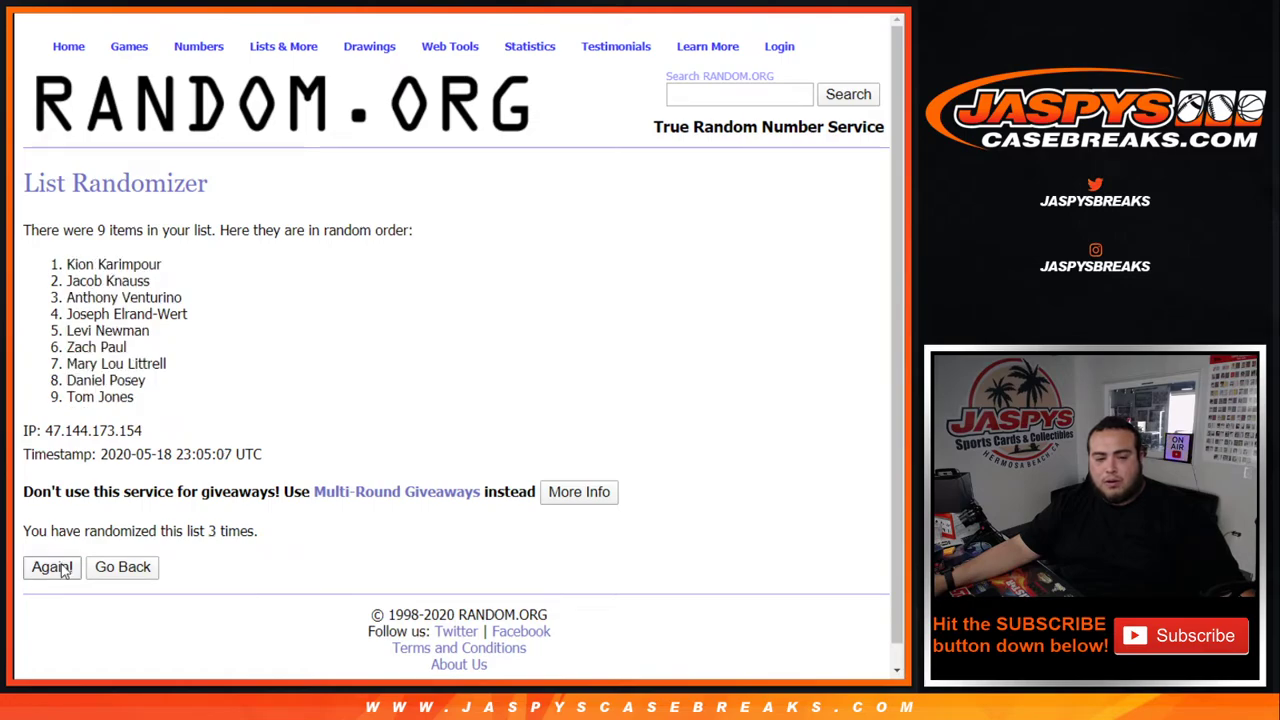
click(52, 567)
click(52, 567)
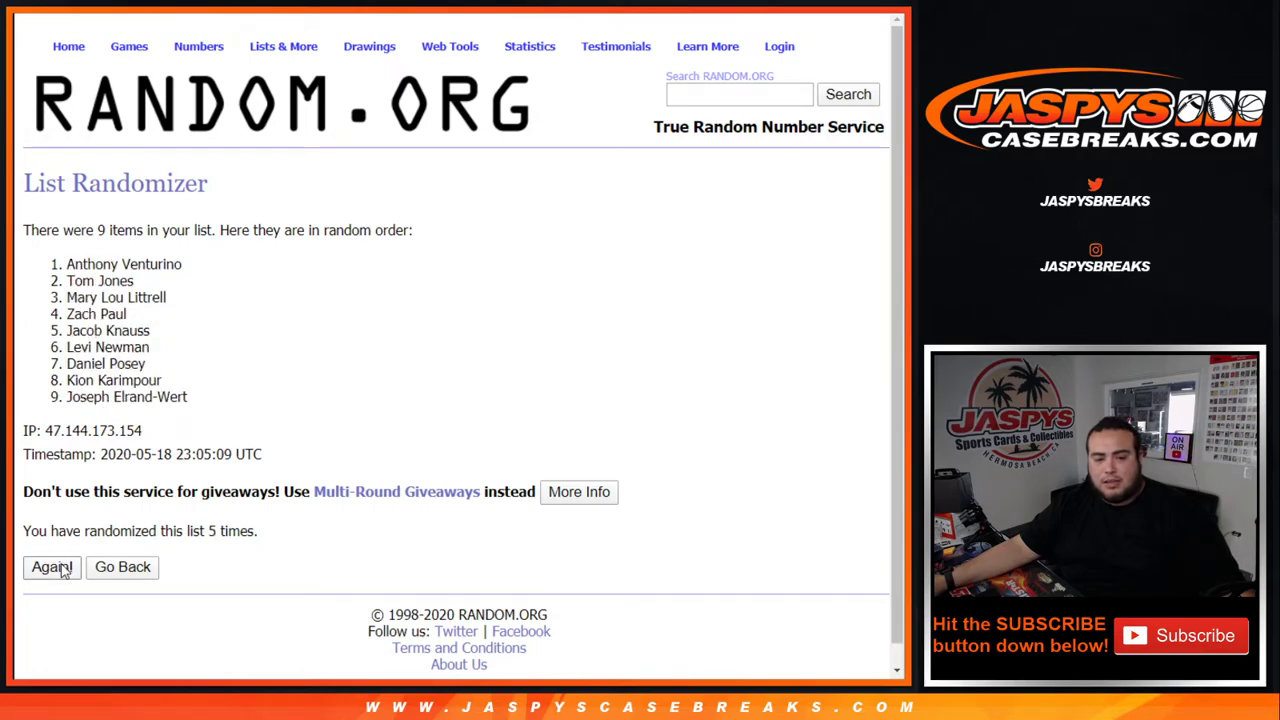
click(52, 567)
click(52, 567)
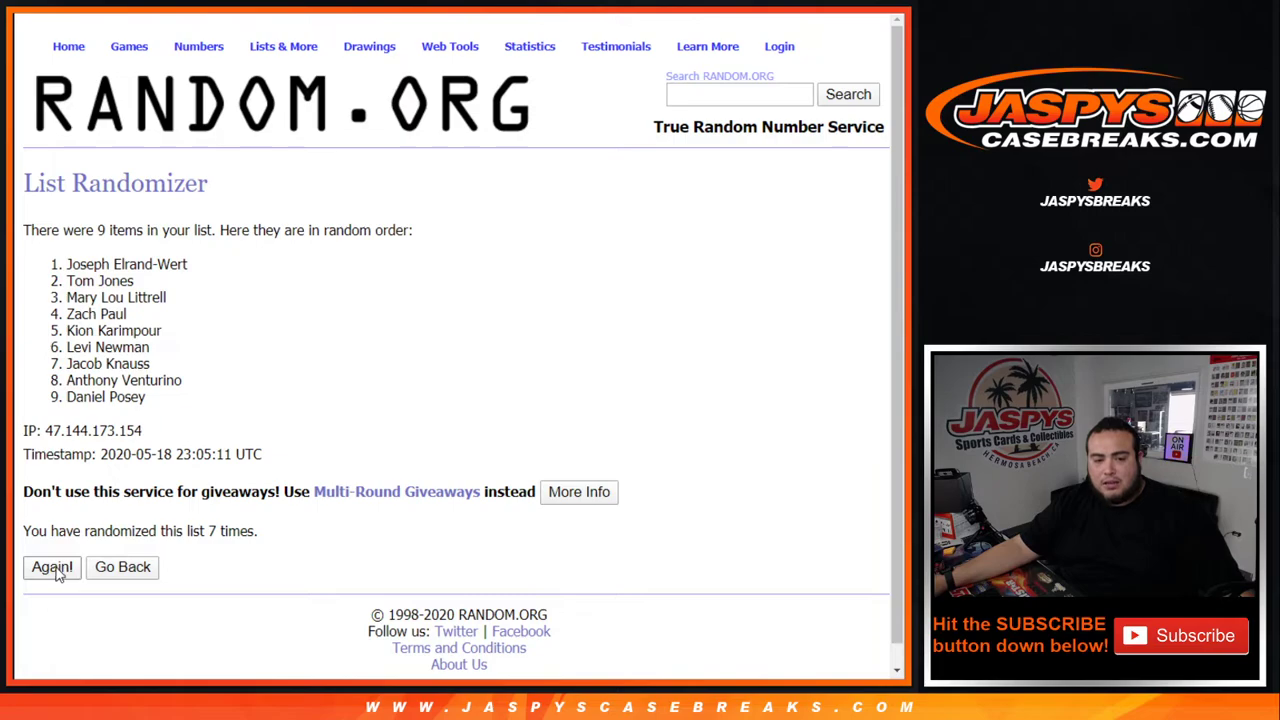
click(52, 567)
click(55, 569)
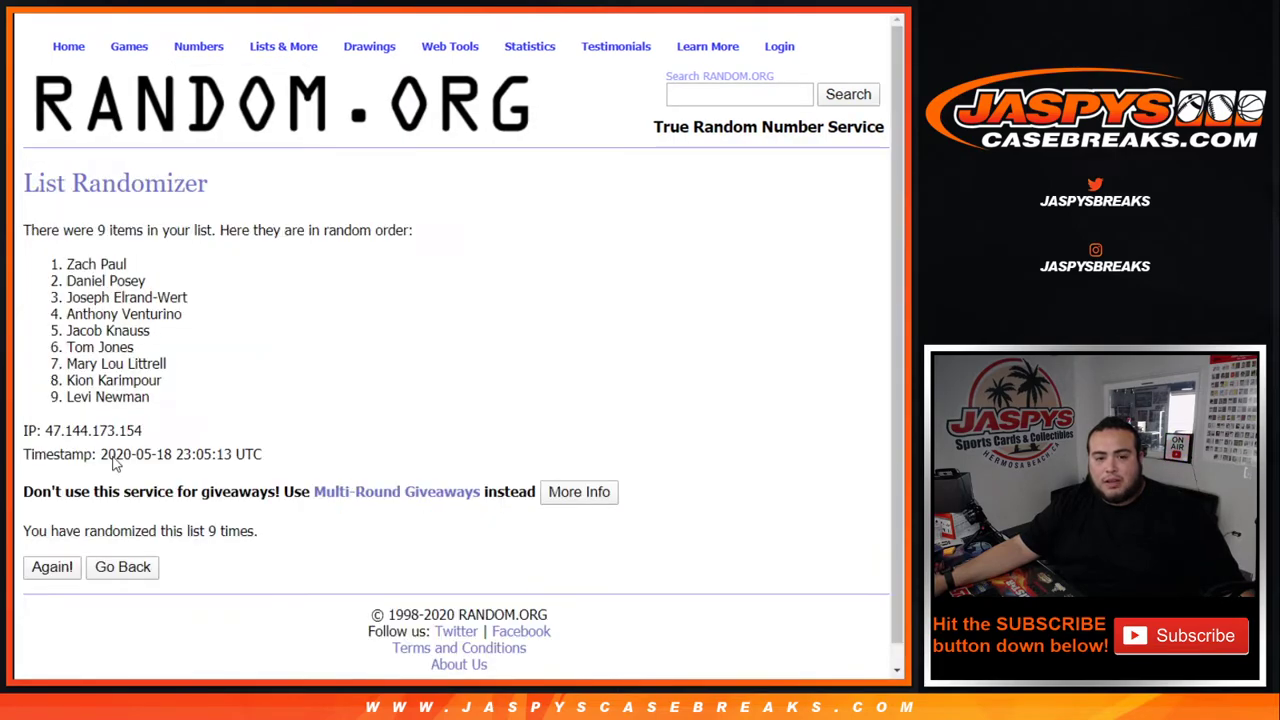
click(53, 574)
click(53, 575)
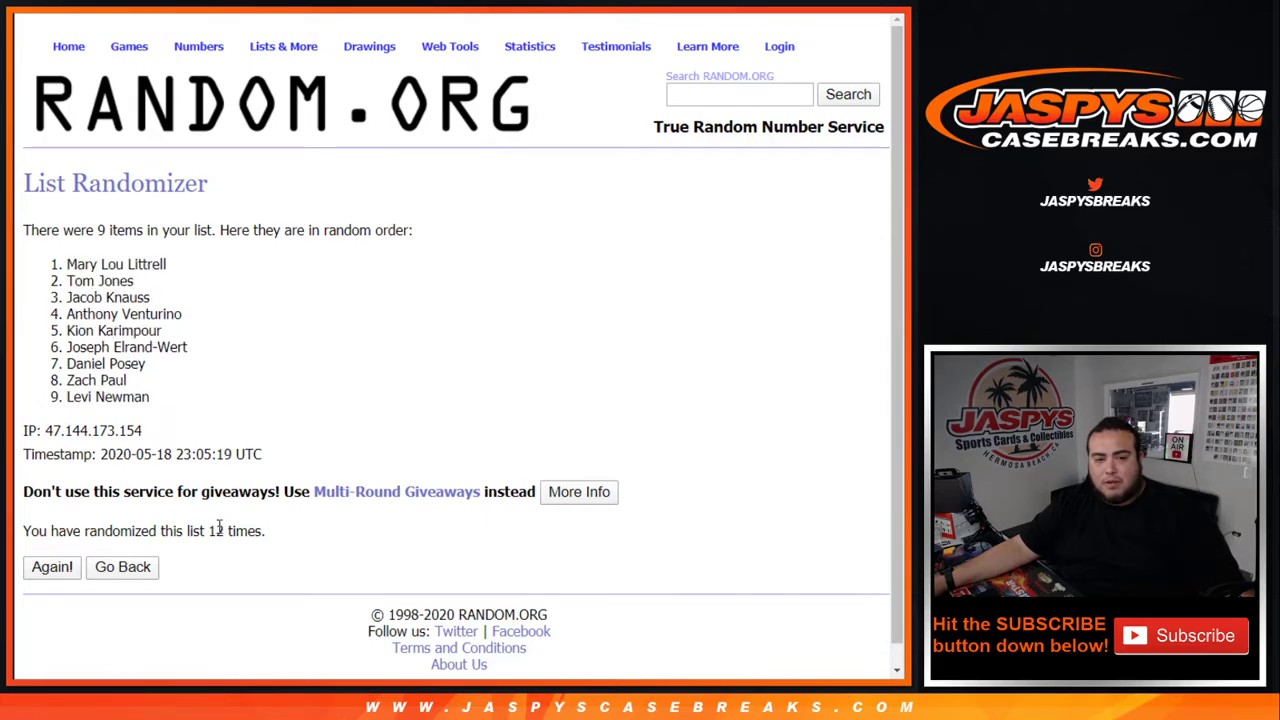
drag(210, 530, 323, 531)
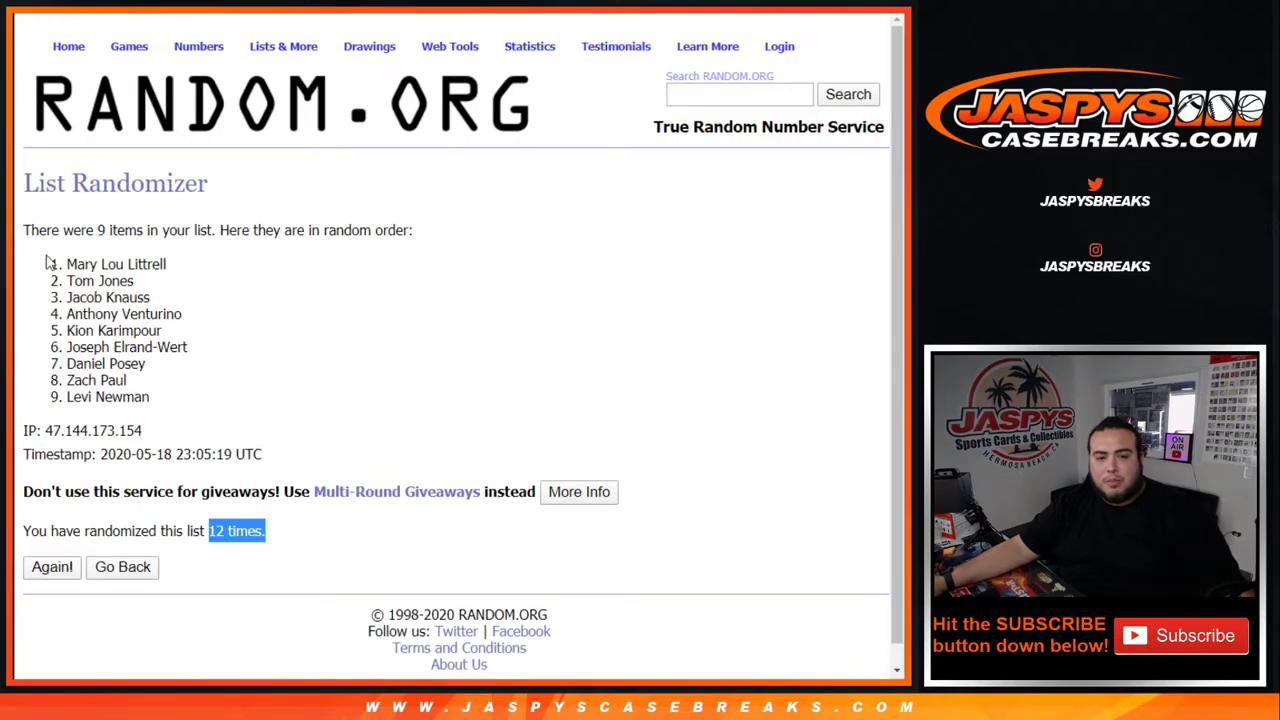
Copy the first-ranked name from the earlybird results and add it to the end of the full participant list, marked with "+".
drag(62, 264, 184, 262)
key(ctrl+c)
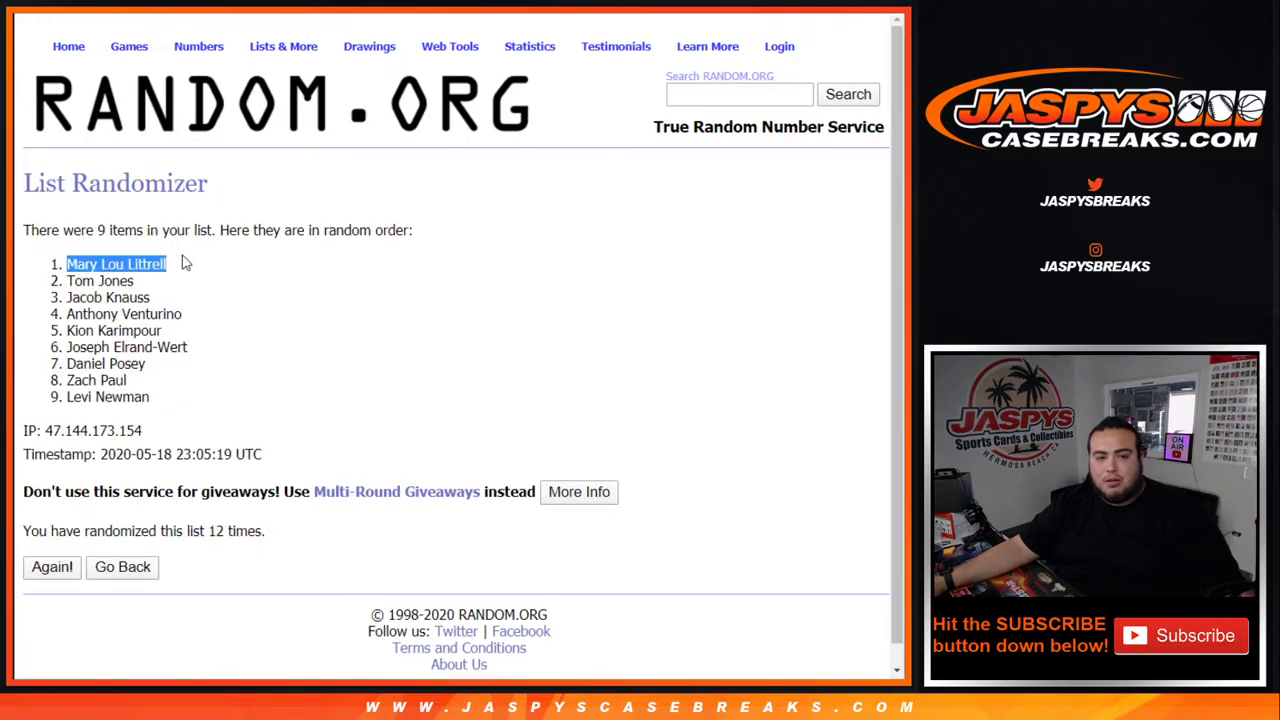
key(alt+Left)
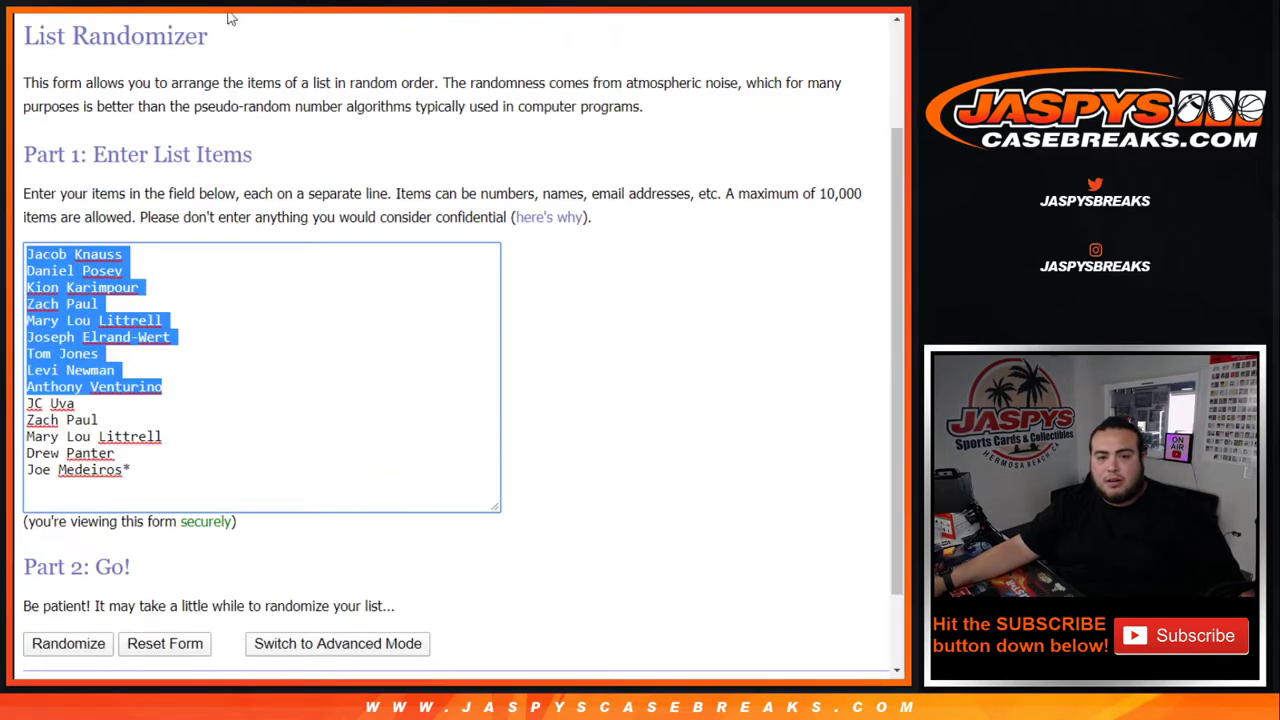
click(103, 495)
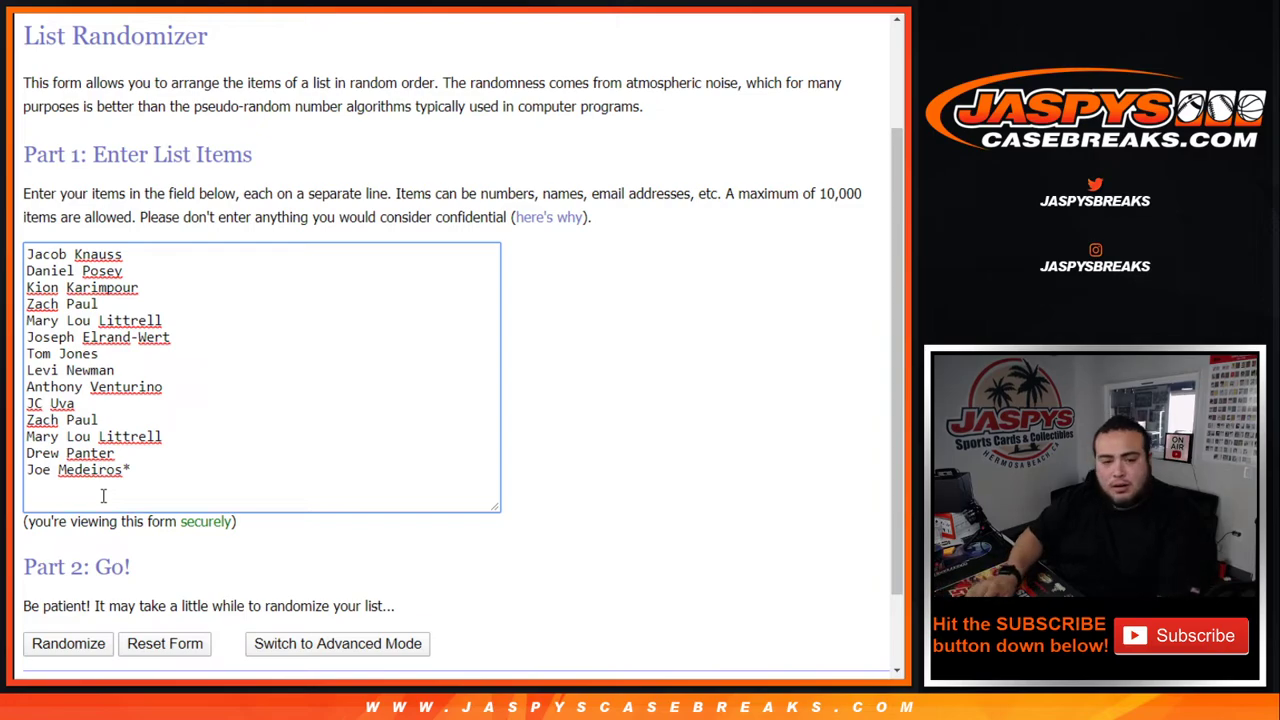
key(Return)
key(ctrl+v)
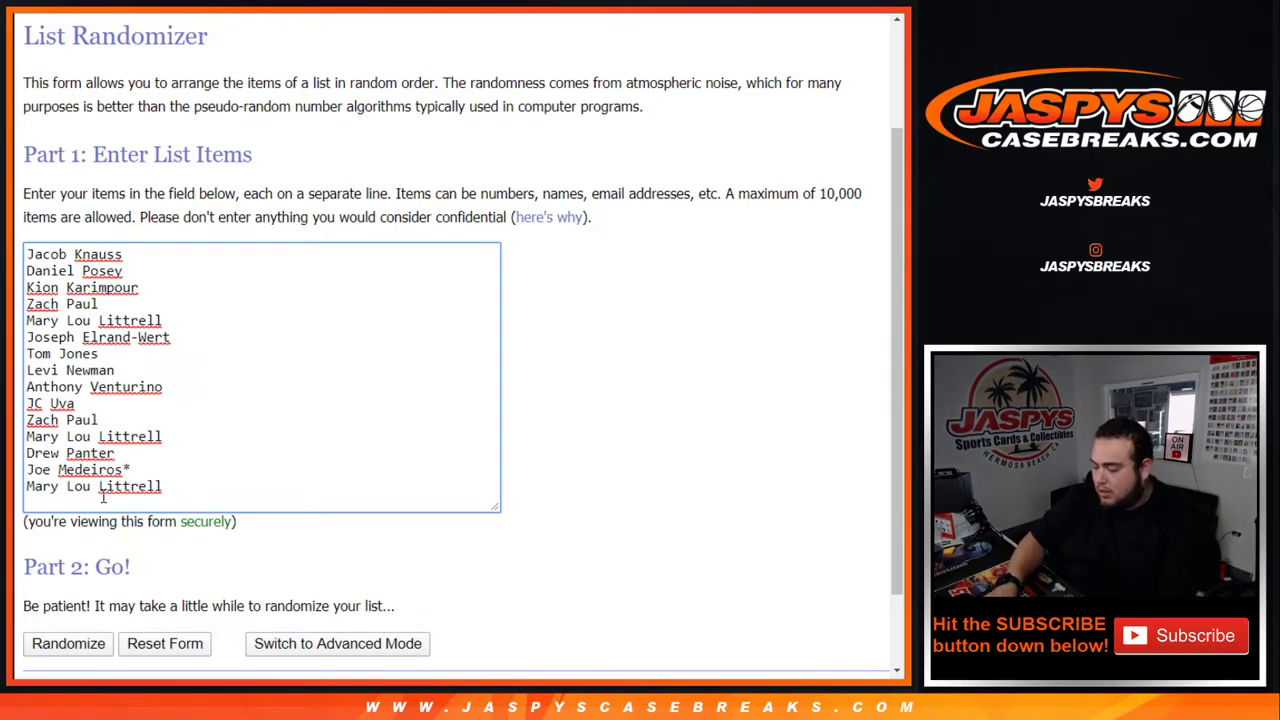
text(+)
Duplicate the entire participant list below itself so that every spot is entered twice.
key(ctrl+a)
key(ctrl+c)
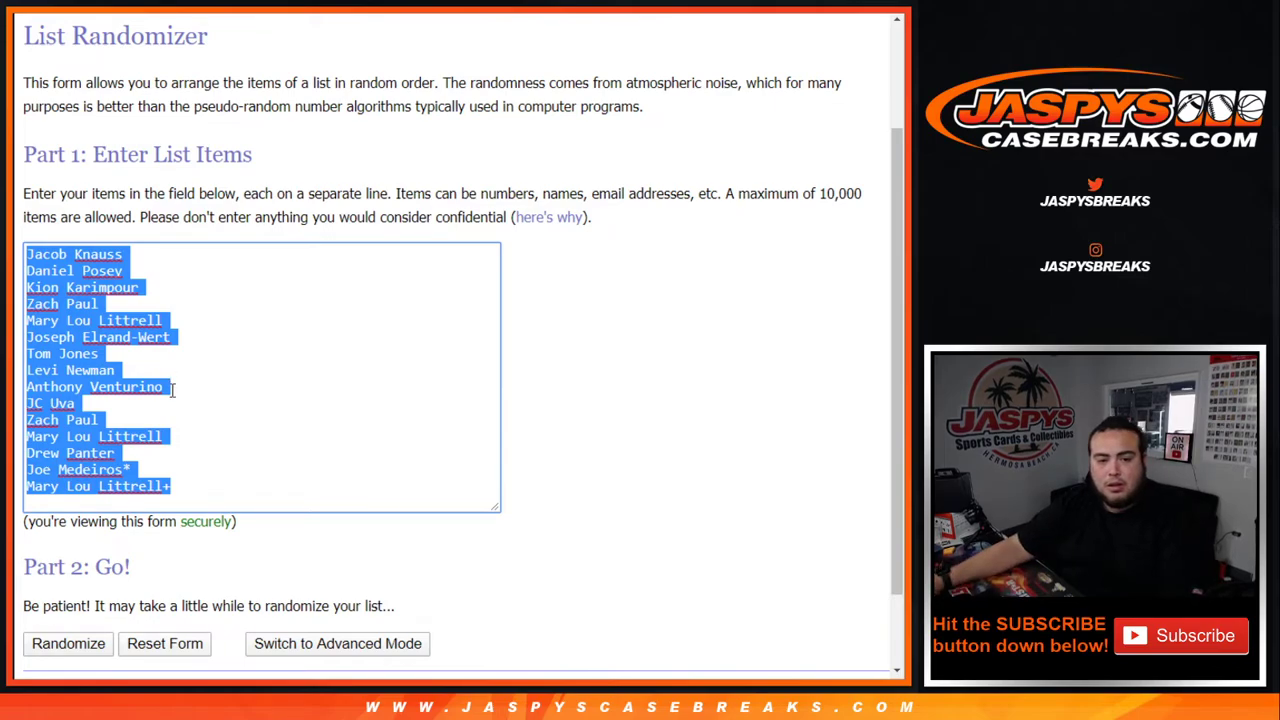
click(176, 484)
key(Return)
key(ctrl+v)
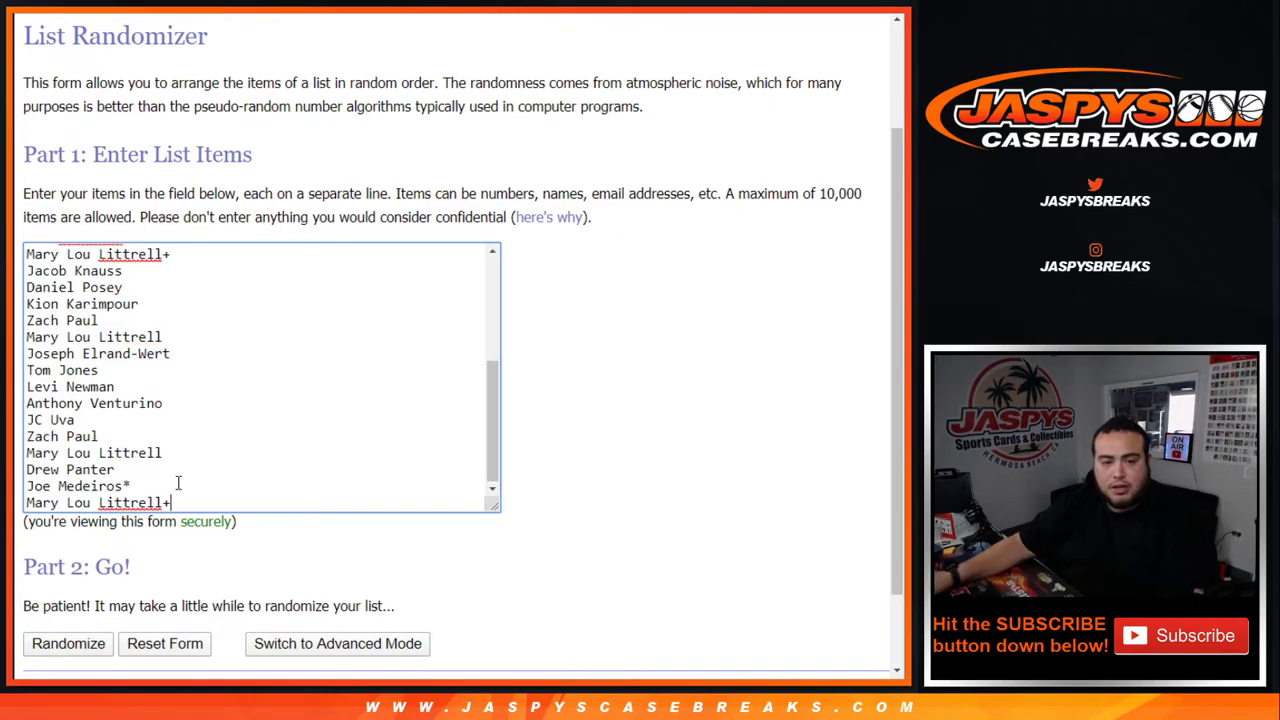
Recheck the dice roll, randomize the doubled participant list 12 times, and highlight the randomization count.
key(ctrl+Tab)
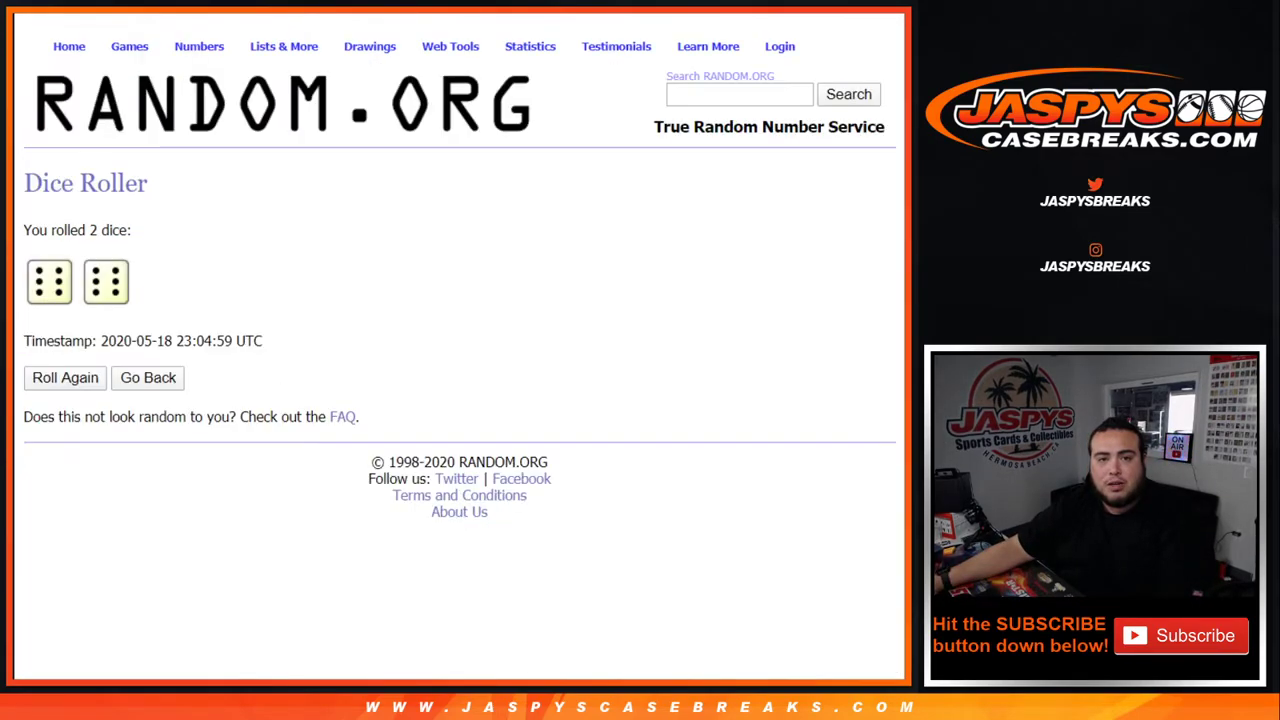
key(ctrl+shift+Tab)
scroll(537, 403, down, 1)
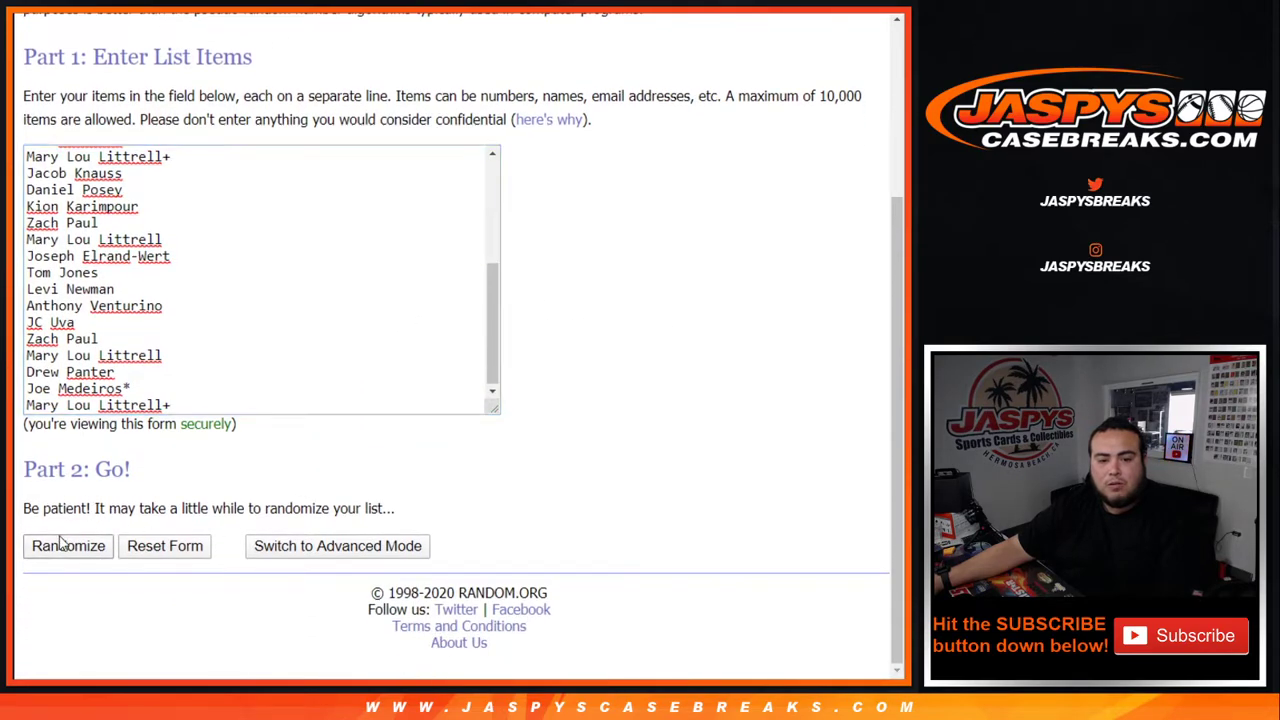
click(62, 545)
scroll(55, 545, down, 5)
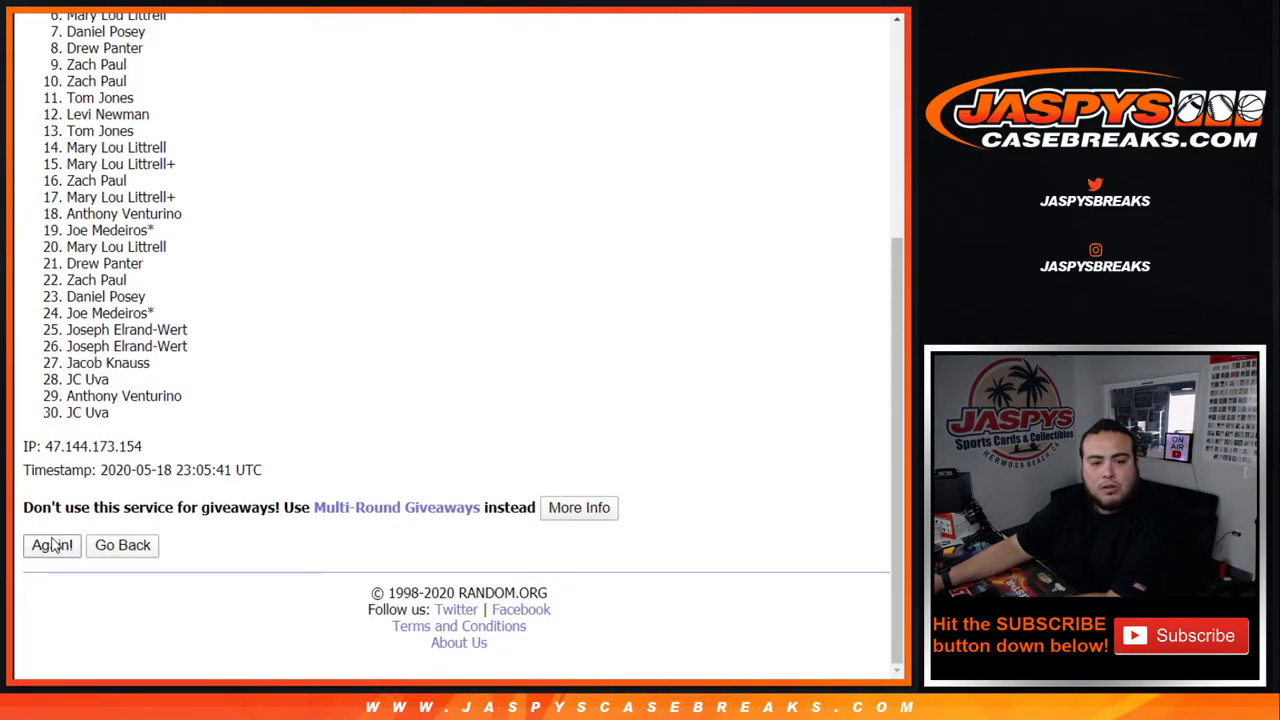
click(53, 543)
click(53, 543)
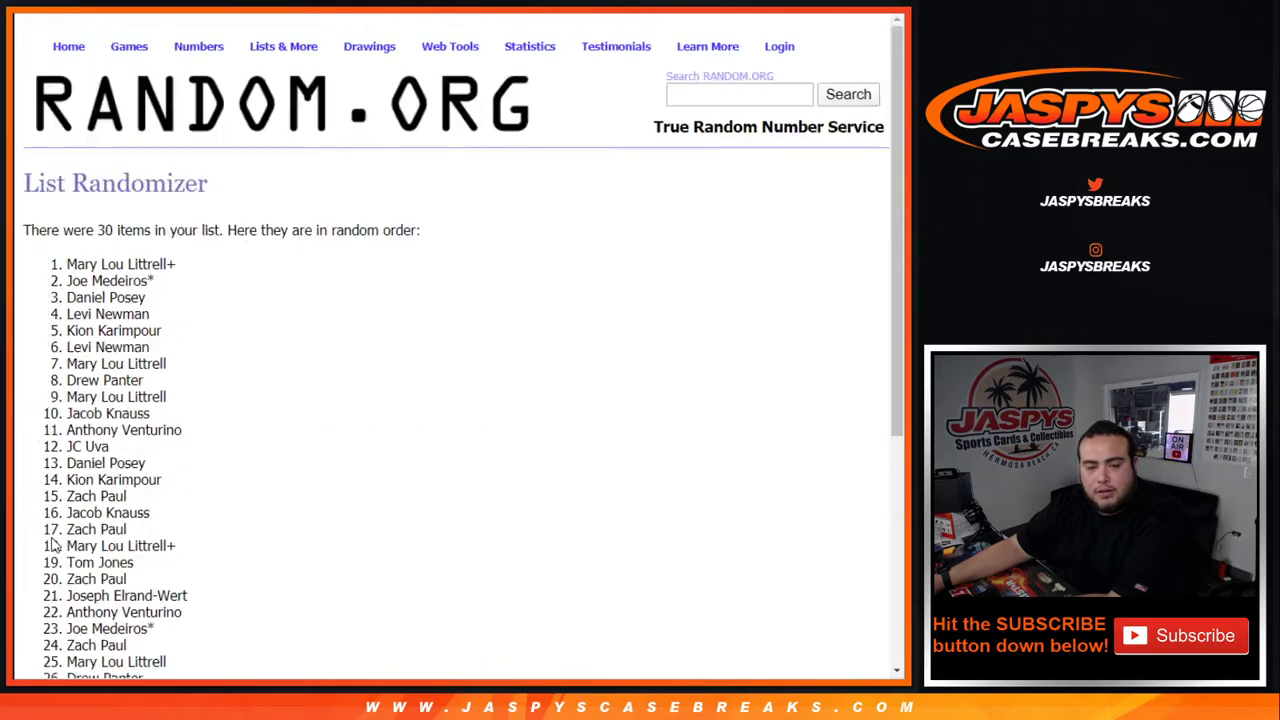
click(53, 545)
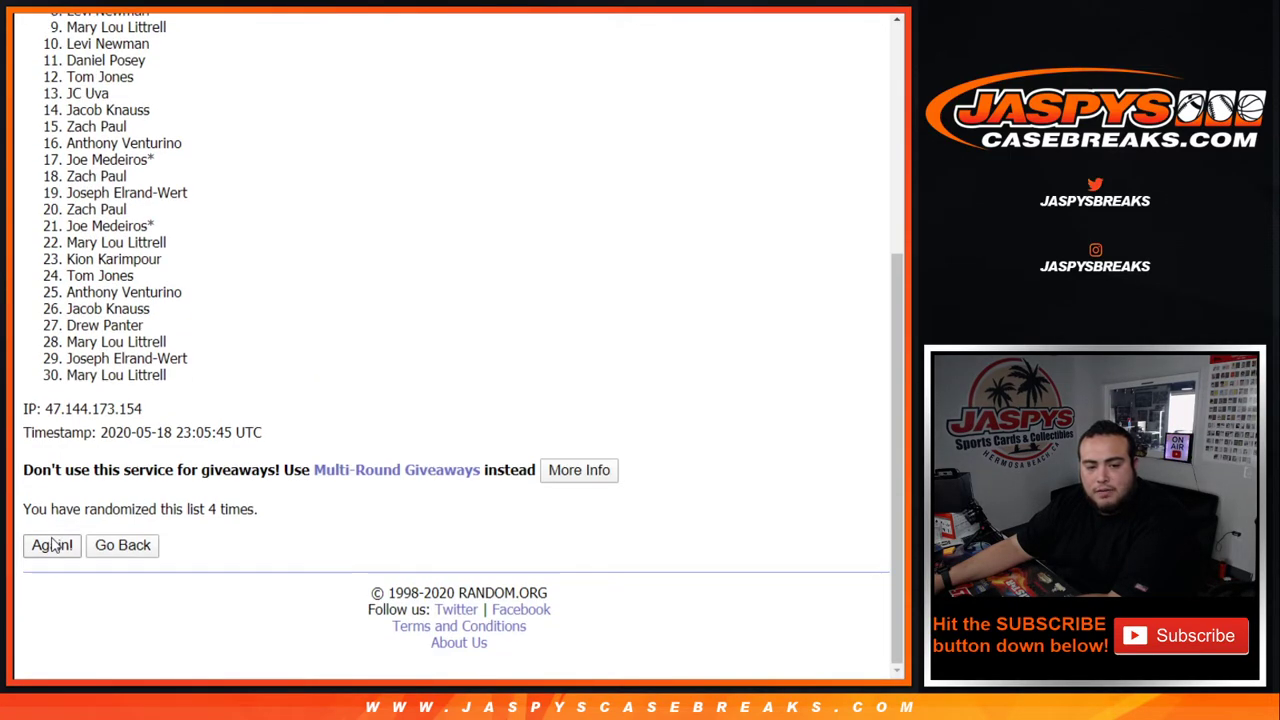
click(53, 545)
click(53, 545)
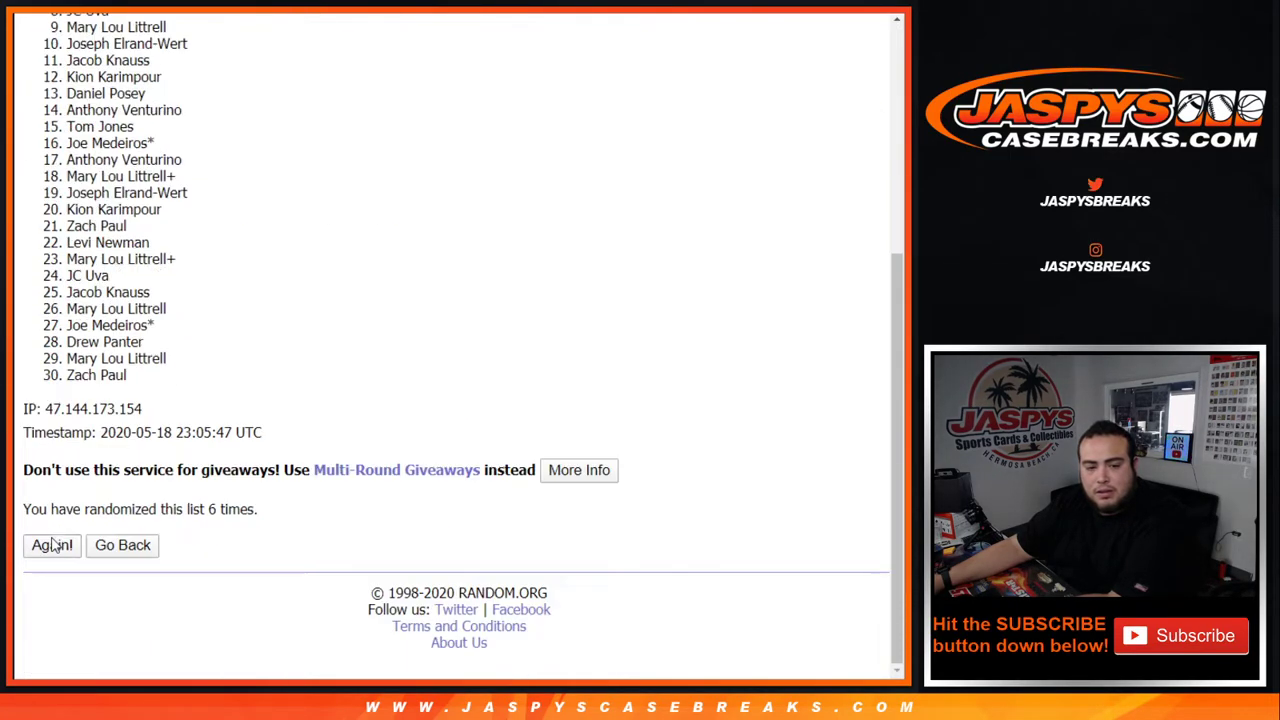
click(53, 545)
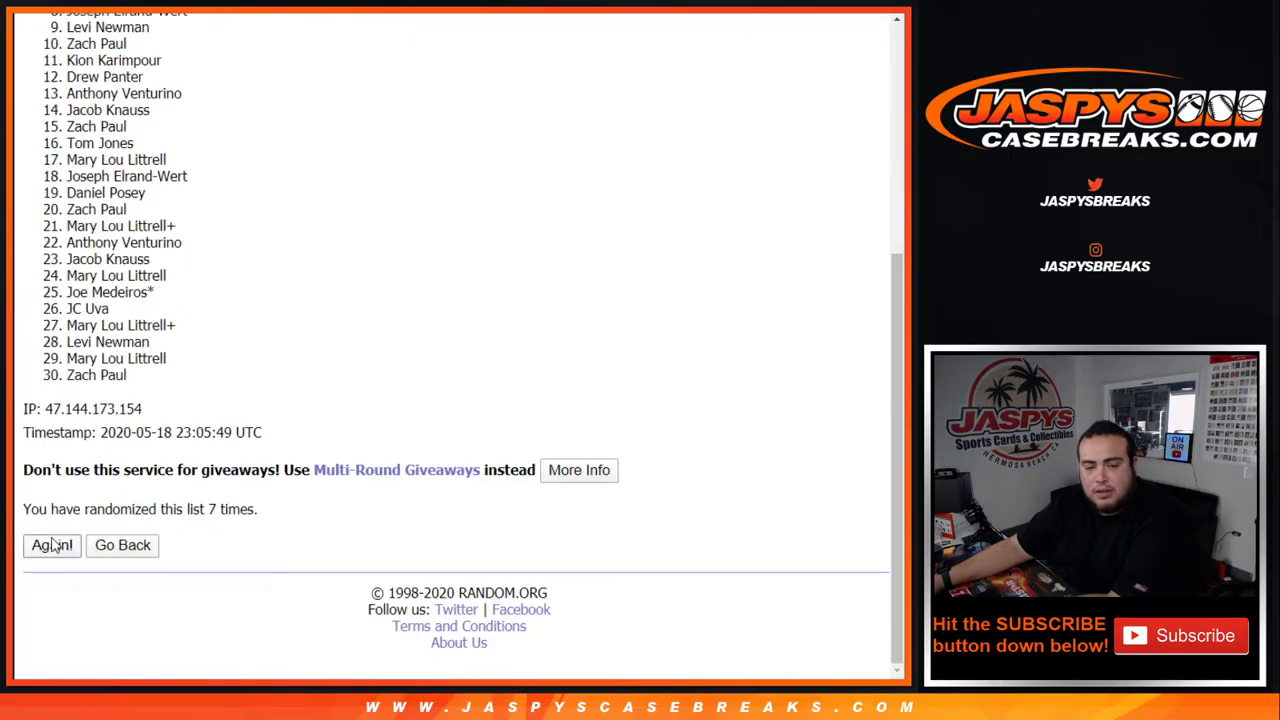
click(53, 545)
click(53, 545)
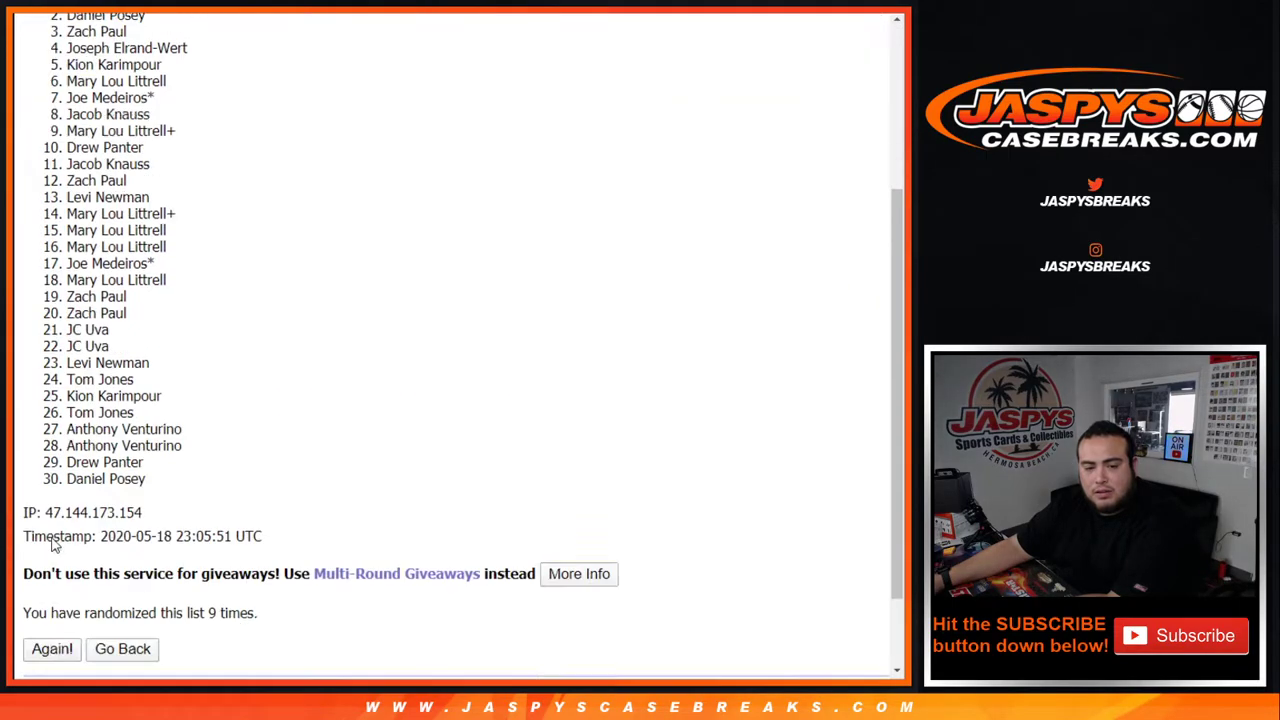
click(53, 545)
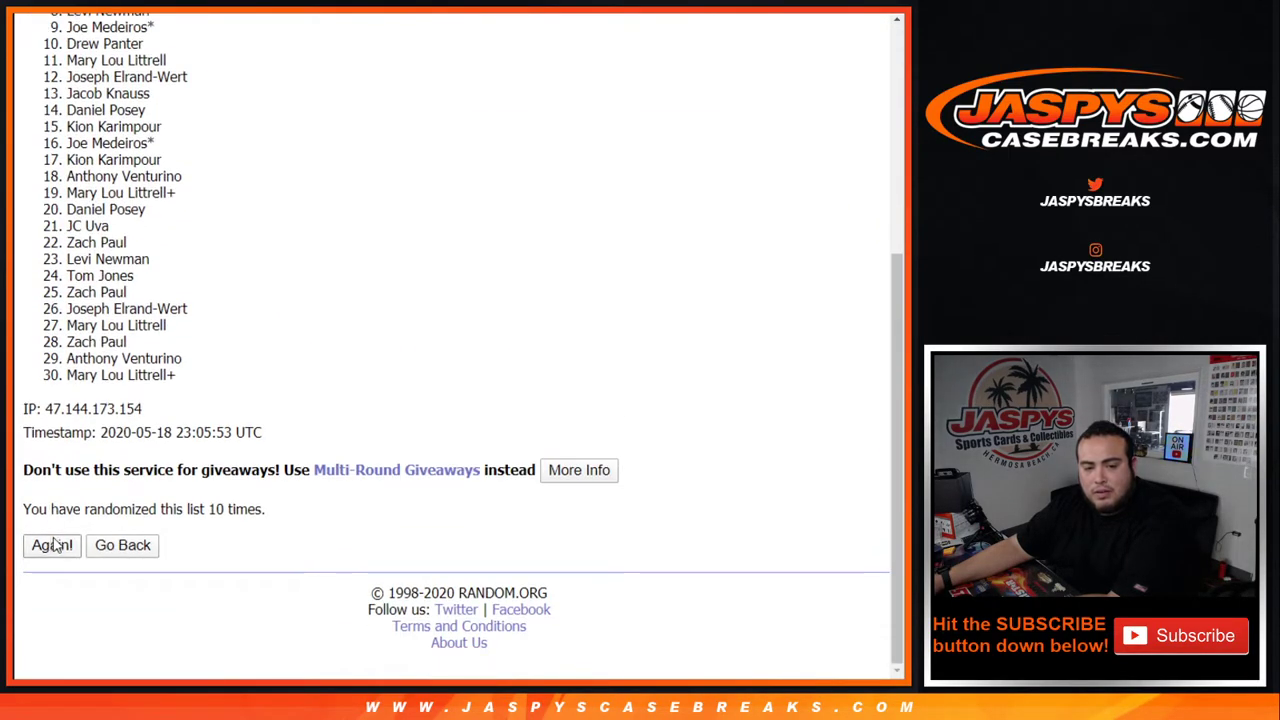
click(68, 548)
click(60, 548)
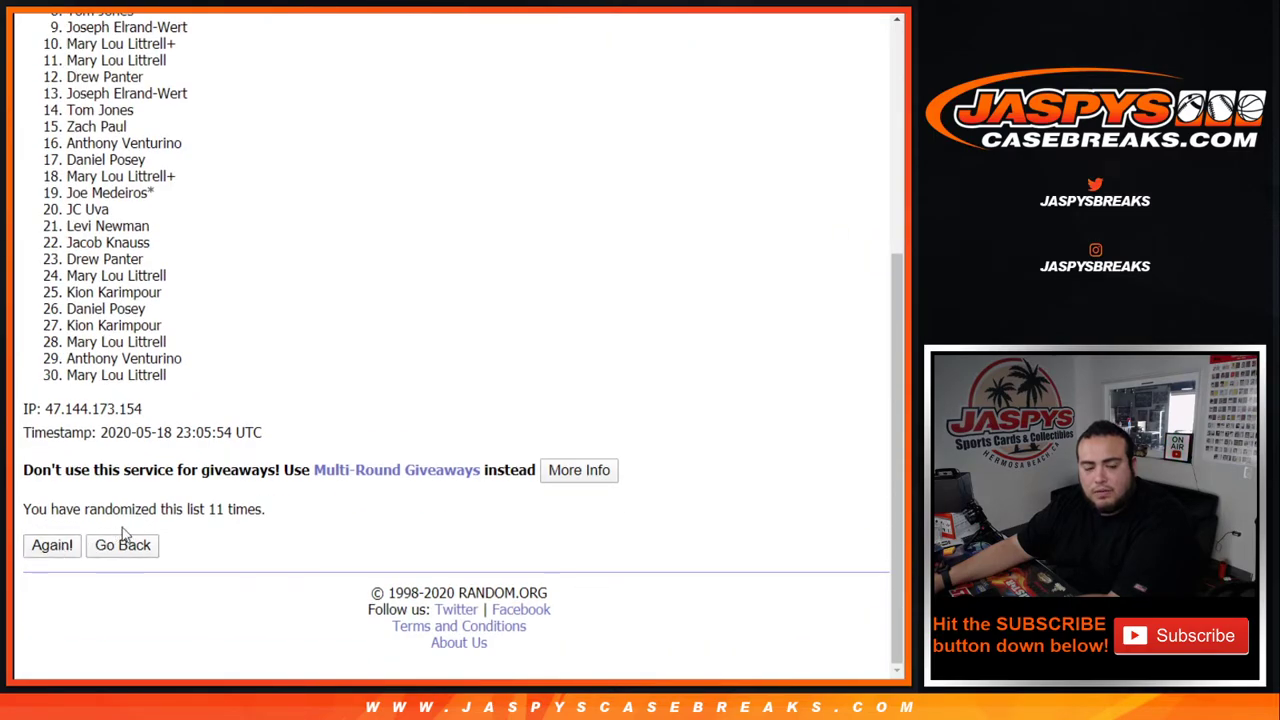
drag(205, 509, 264, 509)
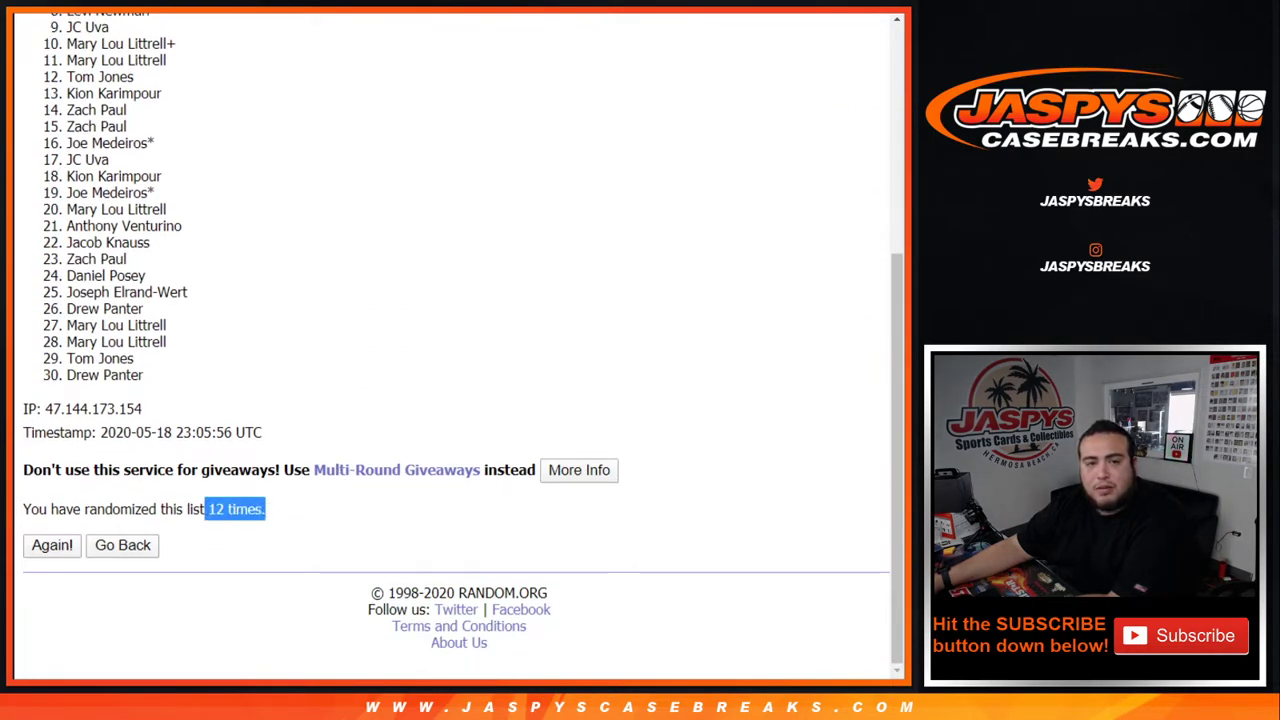
Copy the full randomized participant list of 30 entries and paste it into the Google Sheets break sheet starting at cell A1.
key(ctrl+Tab)
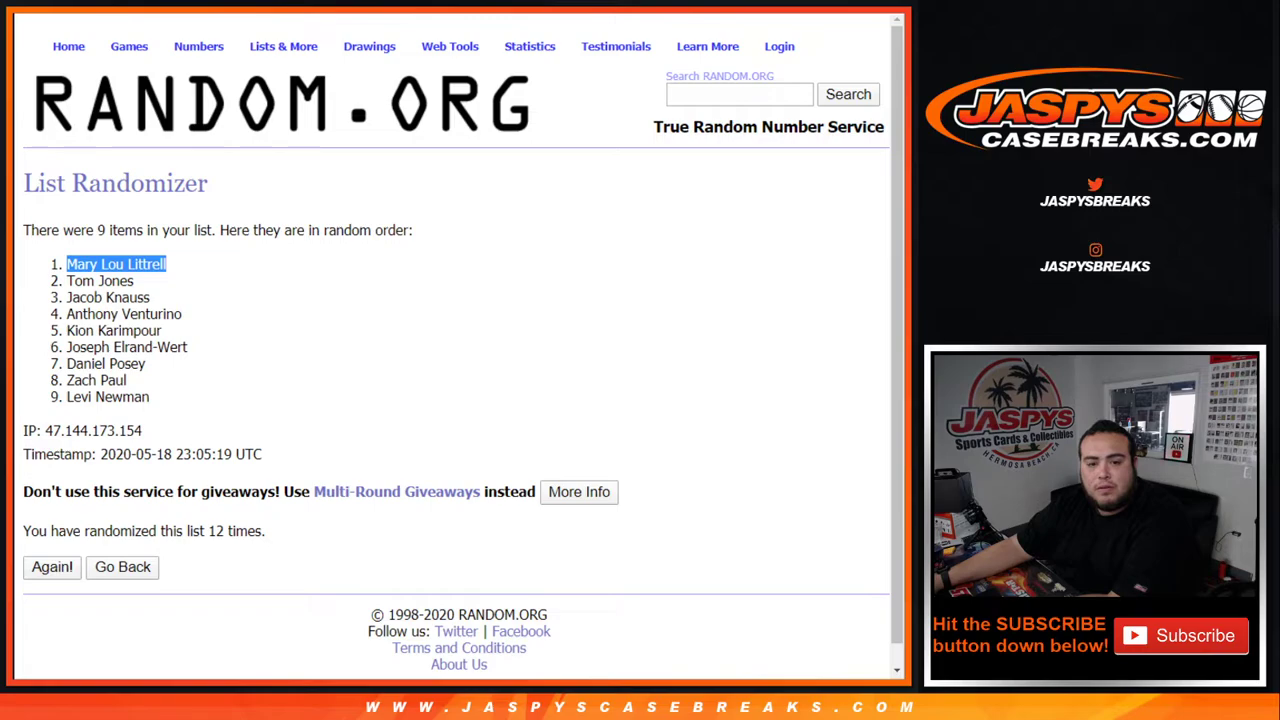
key(ctrl+Tab)
scroll(257, 394, up, 7)
drag(64, 262, 199, 383)
key(ctrl+c)
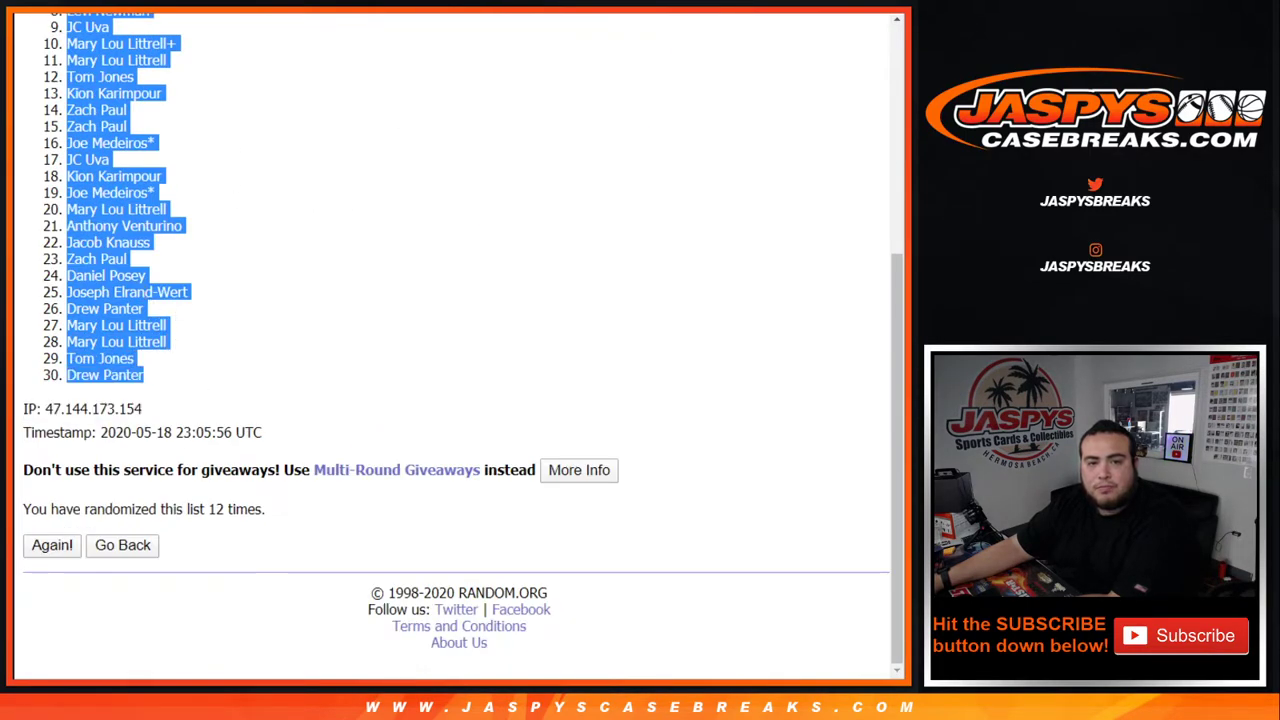
key(ctrl+Tab)
click(101, 160)
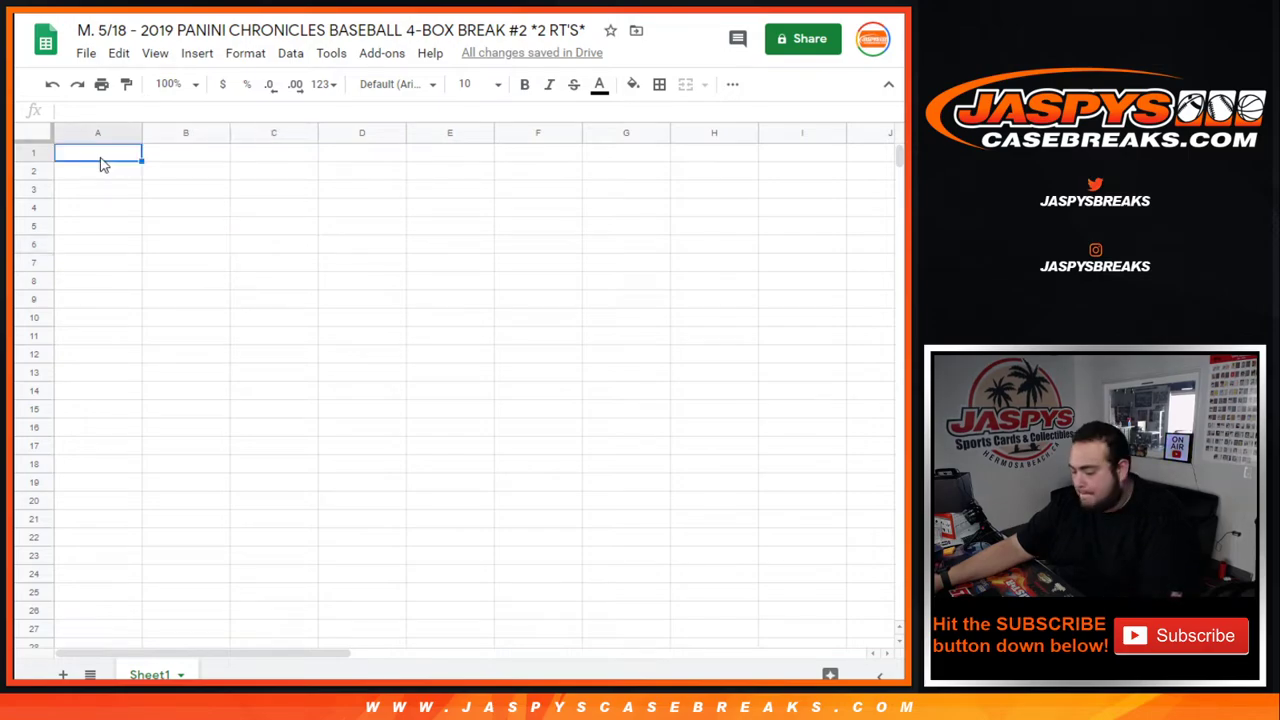
key(ctrl+v)
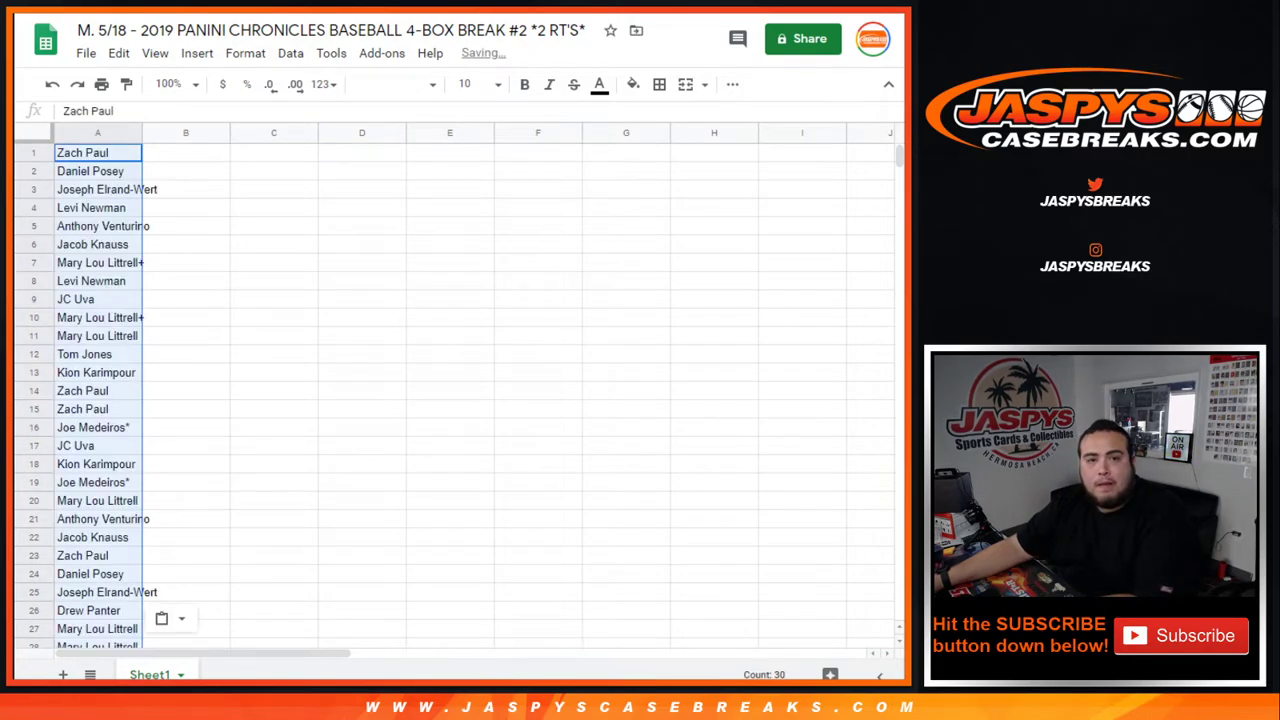
Randomize the list of MLB teams 12 times in the RANDOM.ORG List Randomizer and highlight the randomization count.
key(ctrl+Tab)
key(ctrl+Tab)
click(133, 345)
key(ctrl+End)
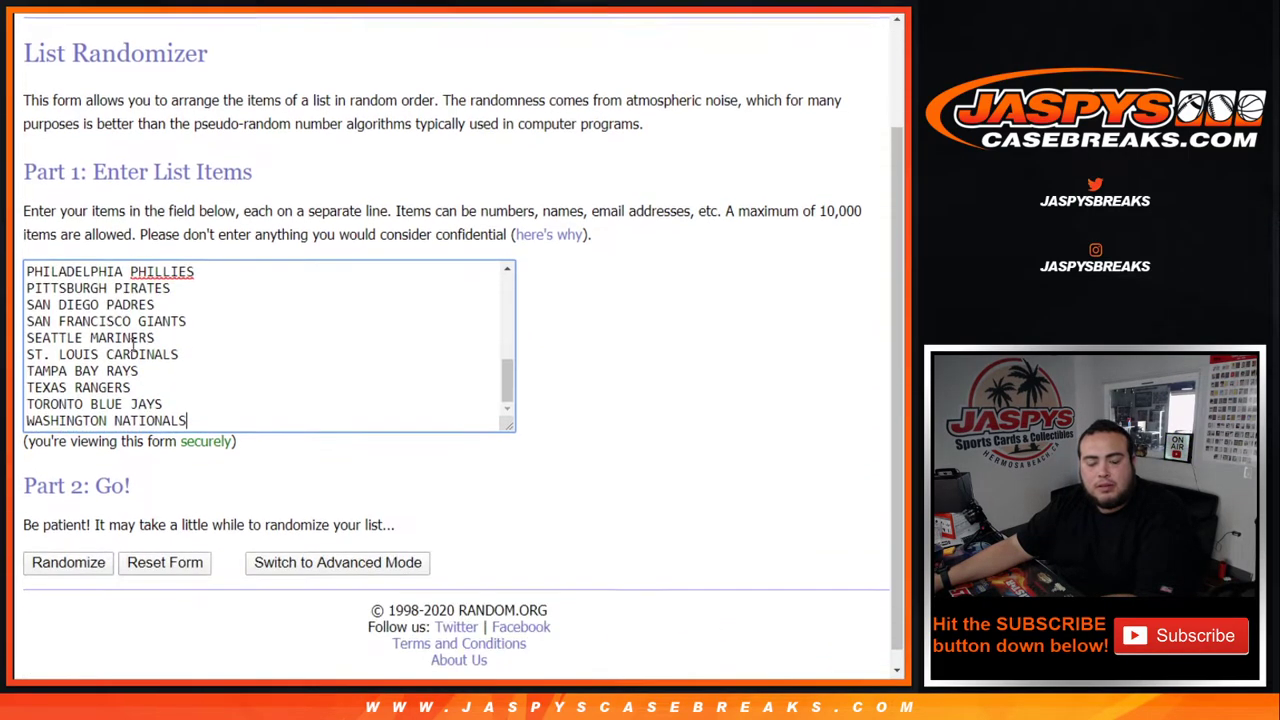
click(60, 546)
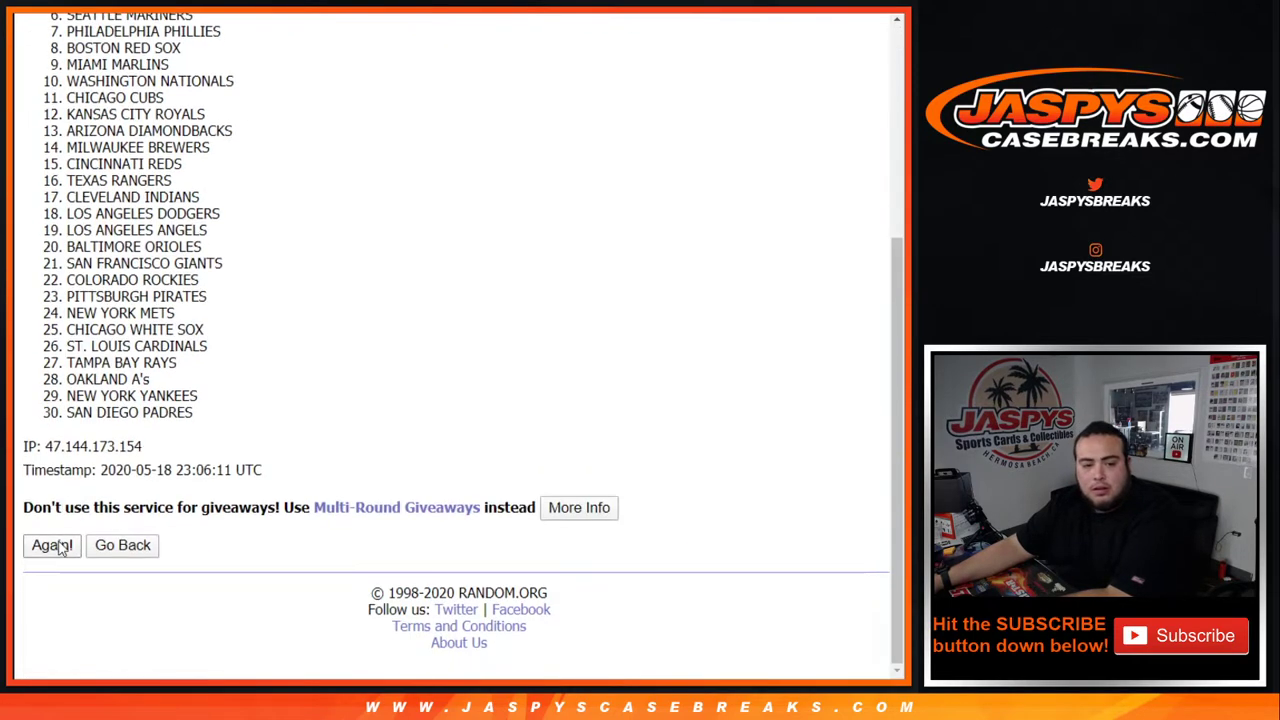
click(58, 549)
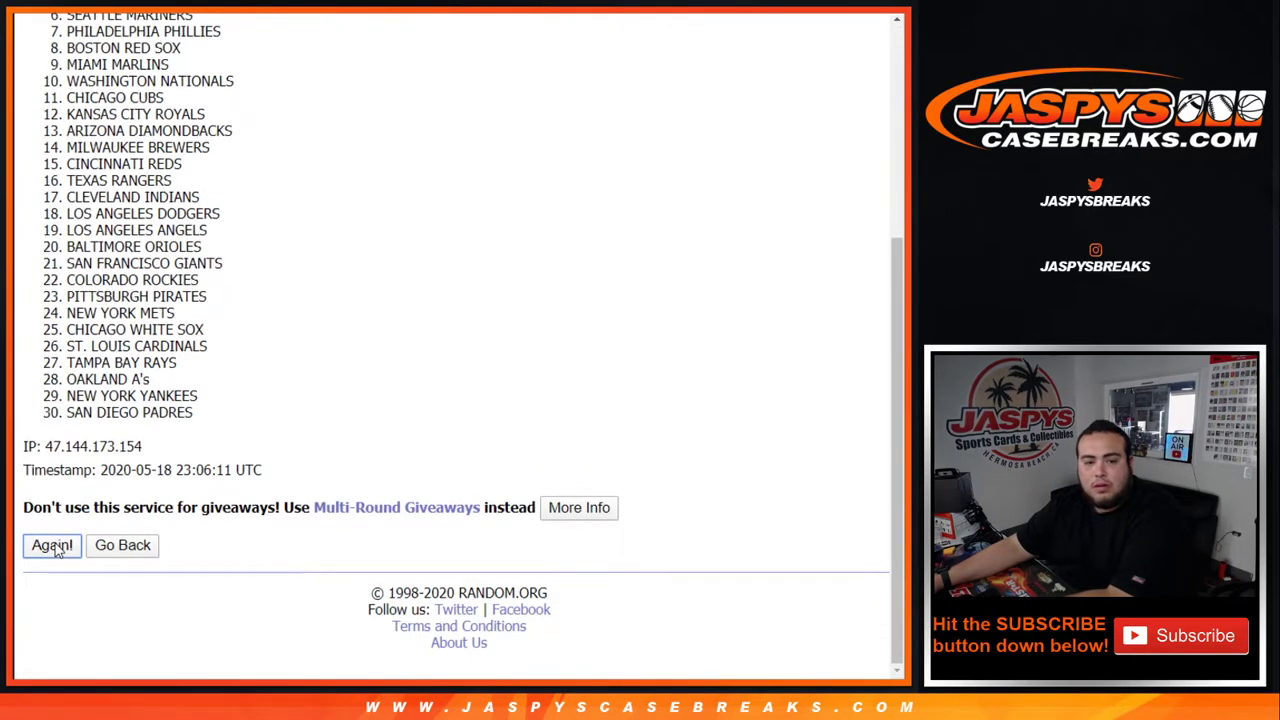
click(54, 546)
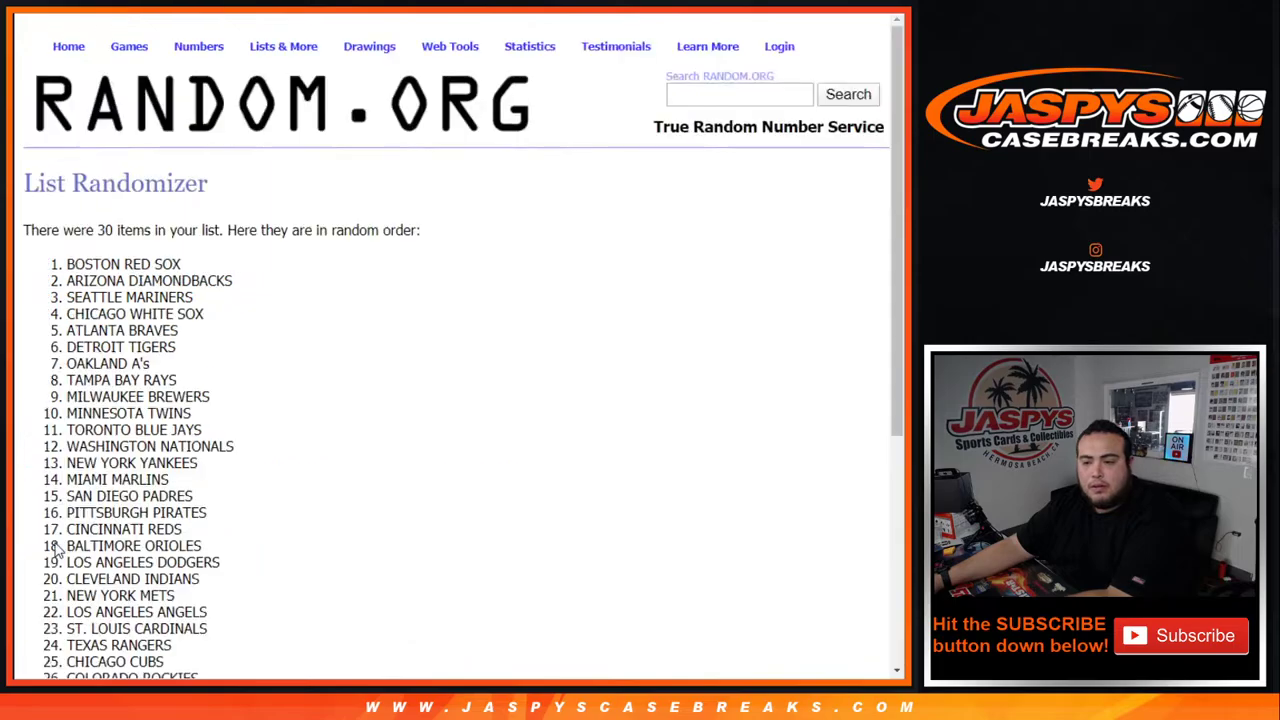
click(55, 546)
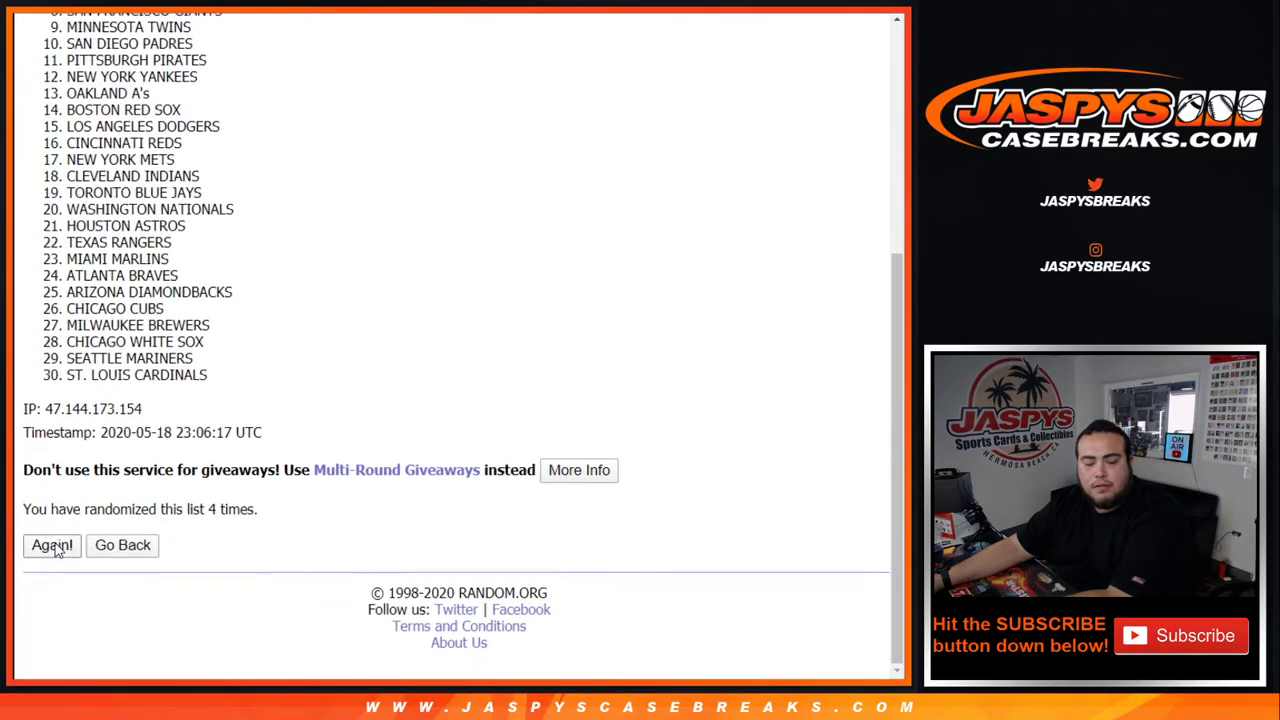
click(55, 546)
click(55, 546)
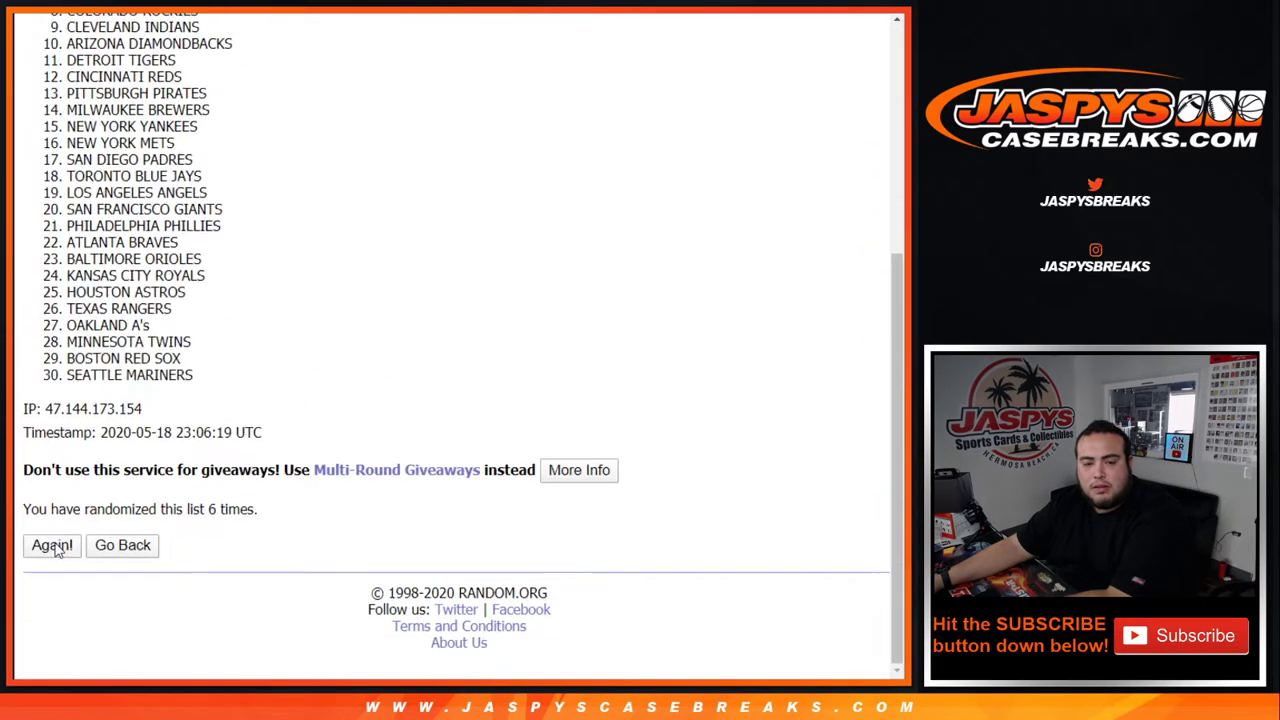
click(55, 546)
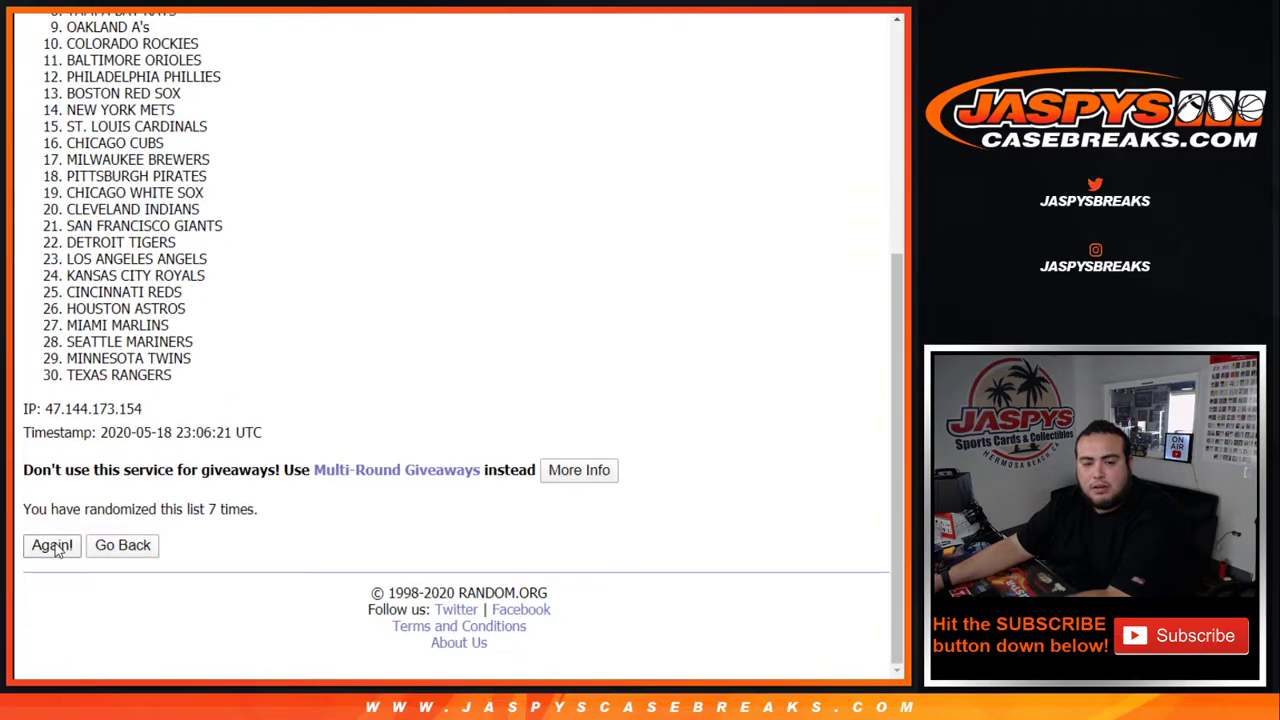
click(55, 546)
click(55, 546)
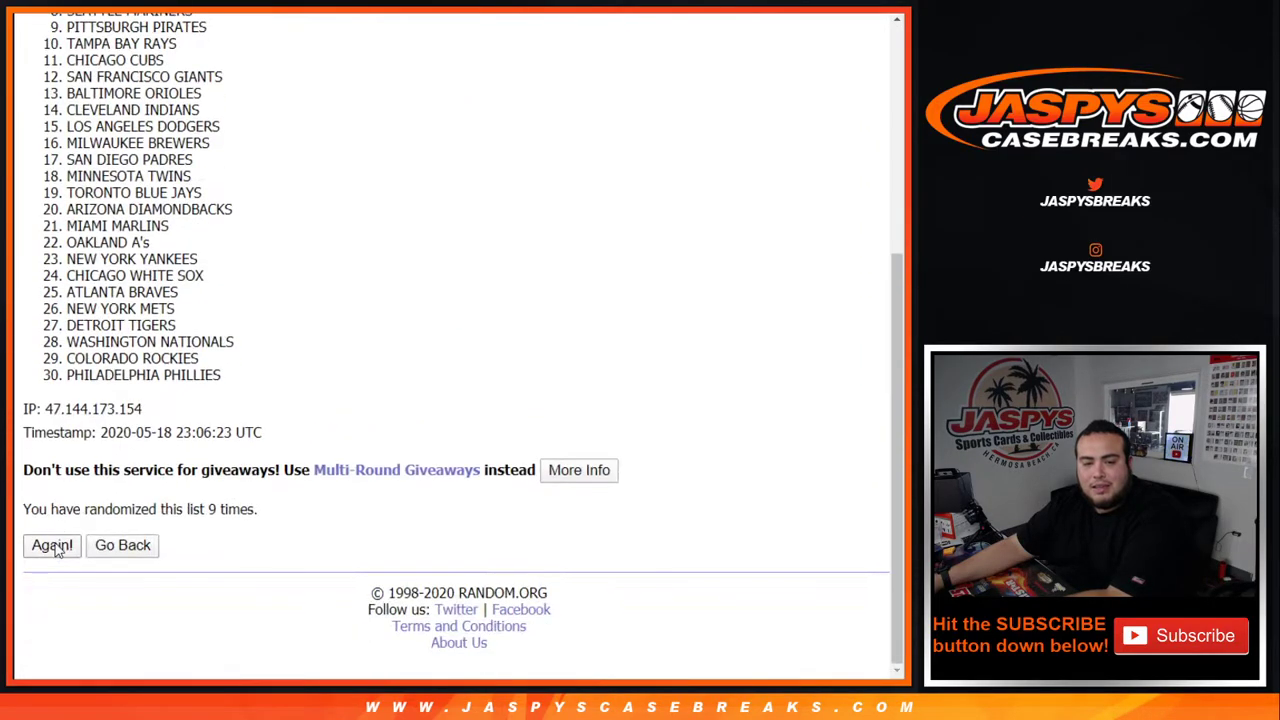
click(55, 546)
click(55, 546)
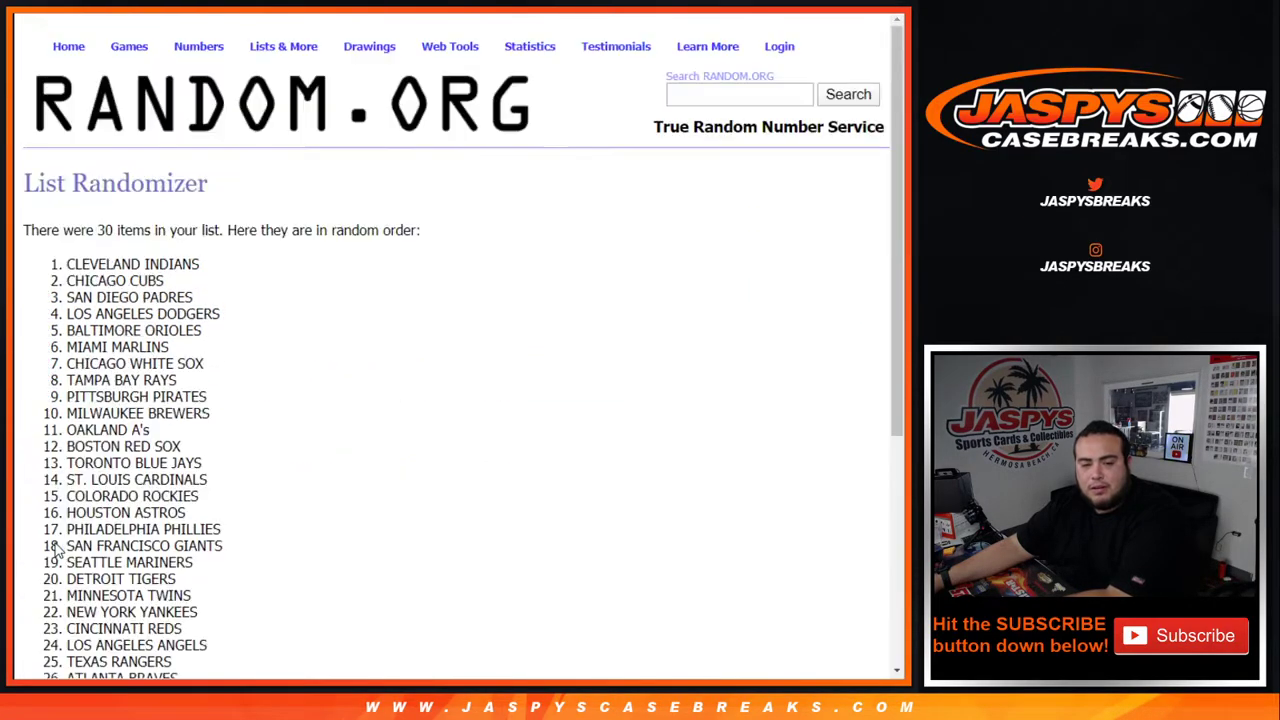
click(52, 545)
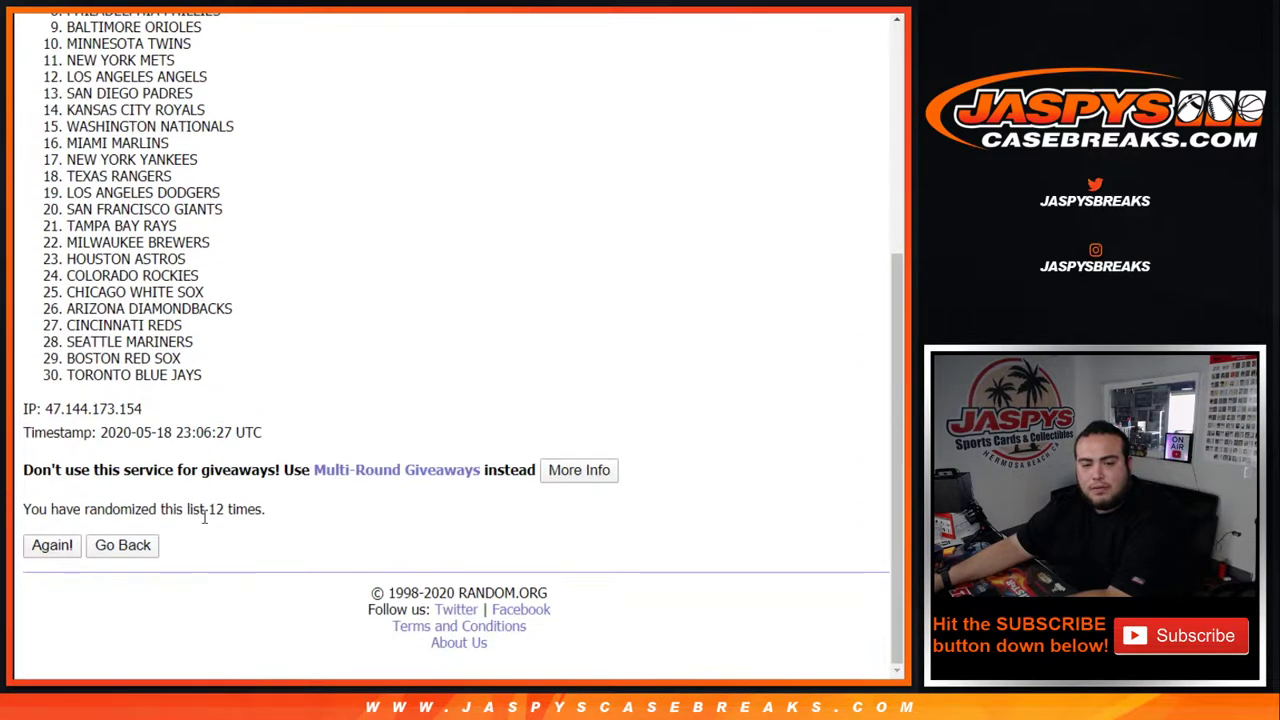
drag(204, 516, 288, 517)
Copy the full randomized team list and paste it into the break spreadsheet beside the participants, starting at cell B1.
scroll(288, 517, up, 4)
drag(30, 258, 259, 386)
scroll(258, 362, down, 4)
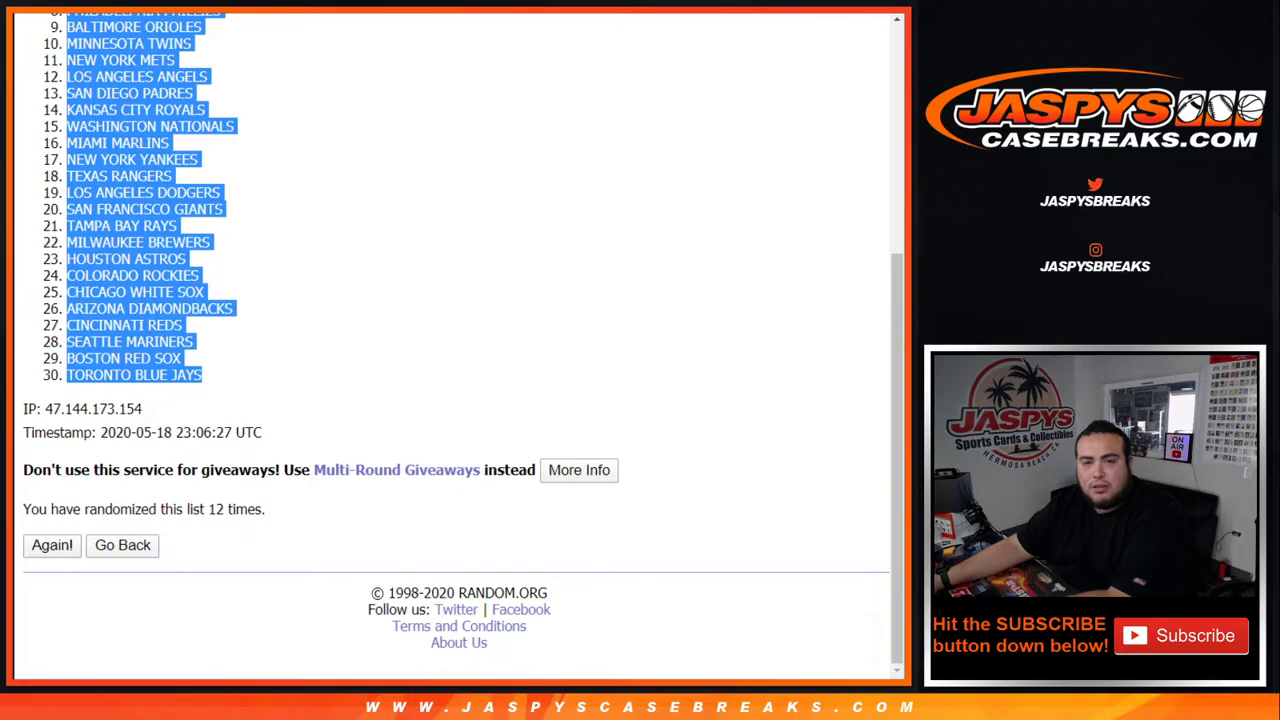
key(ctrl+c)
key(alt+Tab)
click(214, 154)
key(ctrl+v)
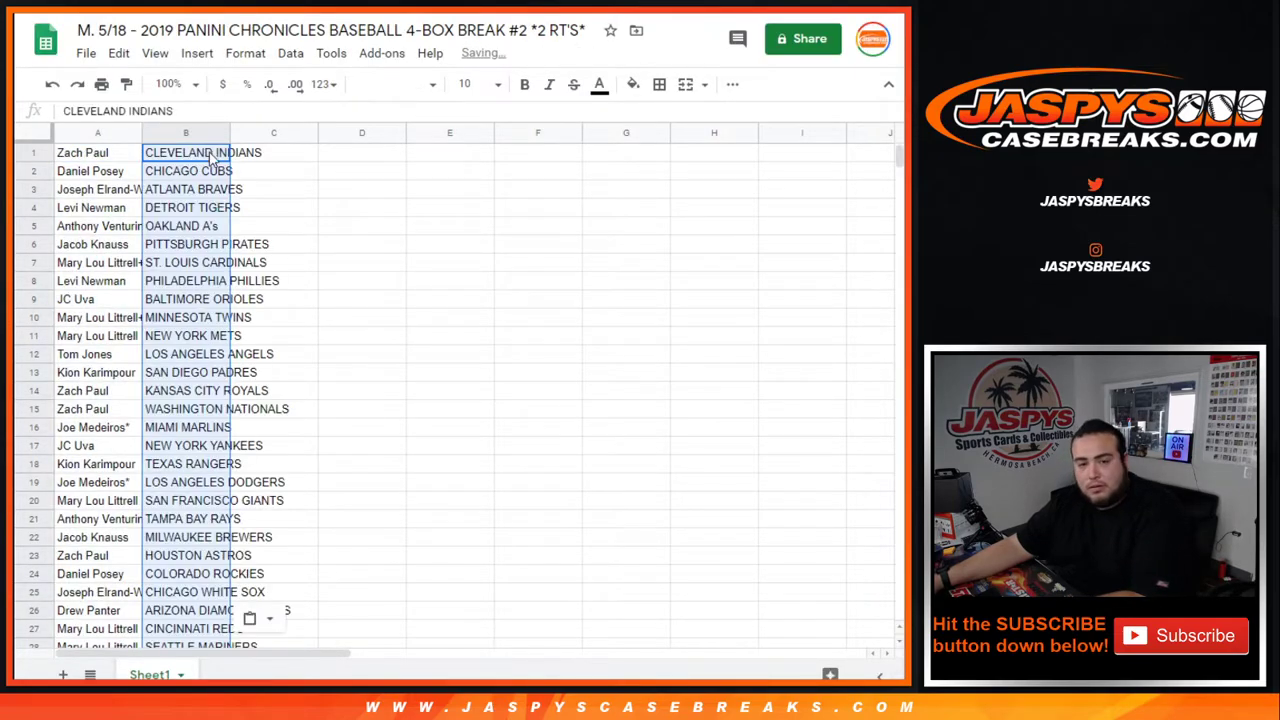
Set the whole sheet's font size to 14 and fit the widths of columns A and B to their contents.
click(42, 135)
click(468, 84)
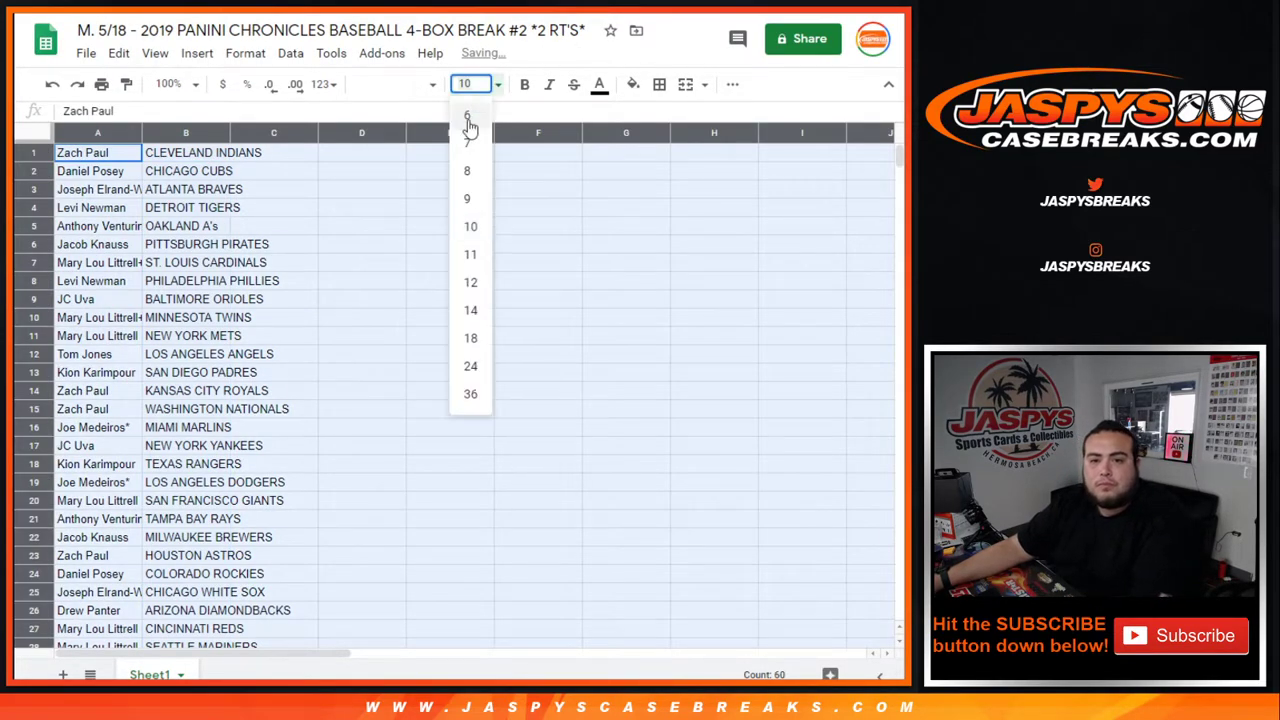
click(470, 312)
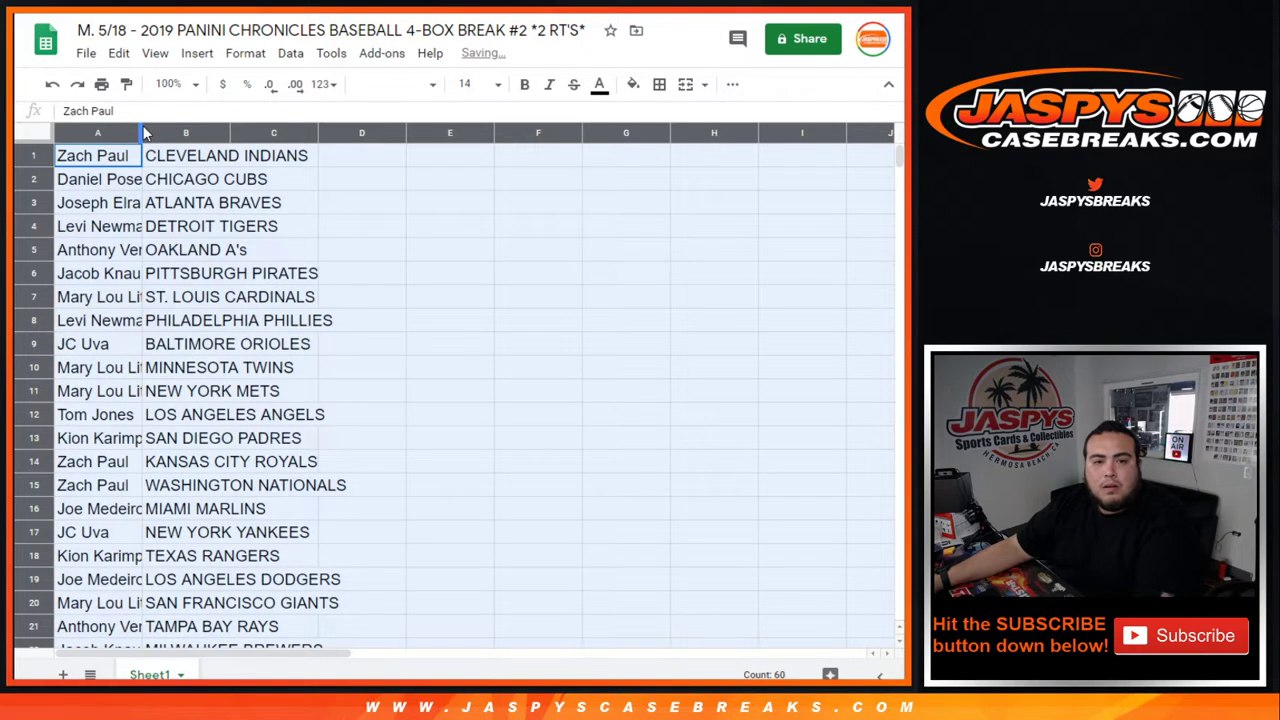
double_click(141, 128)
Go through rows 1 to 30 one at a time, highlighting each row to read out the participant and assigned team.
click(40, 158)
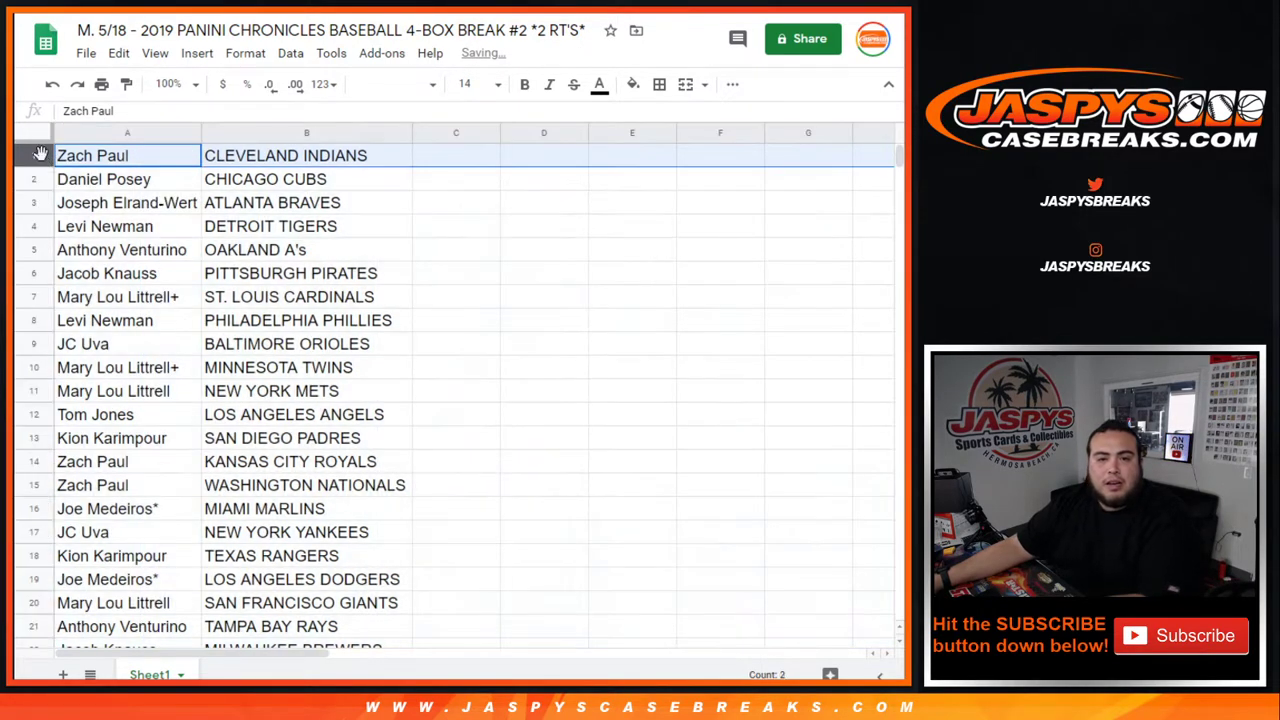
click(40, 180)
click(38, 203)
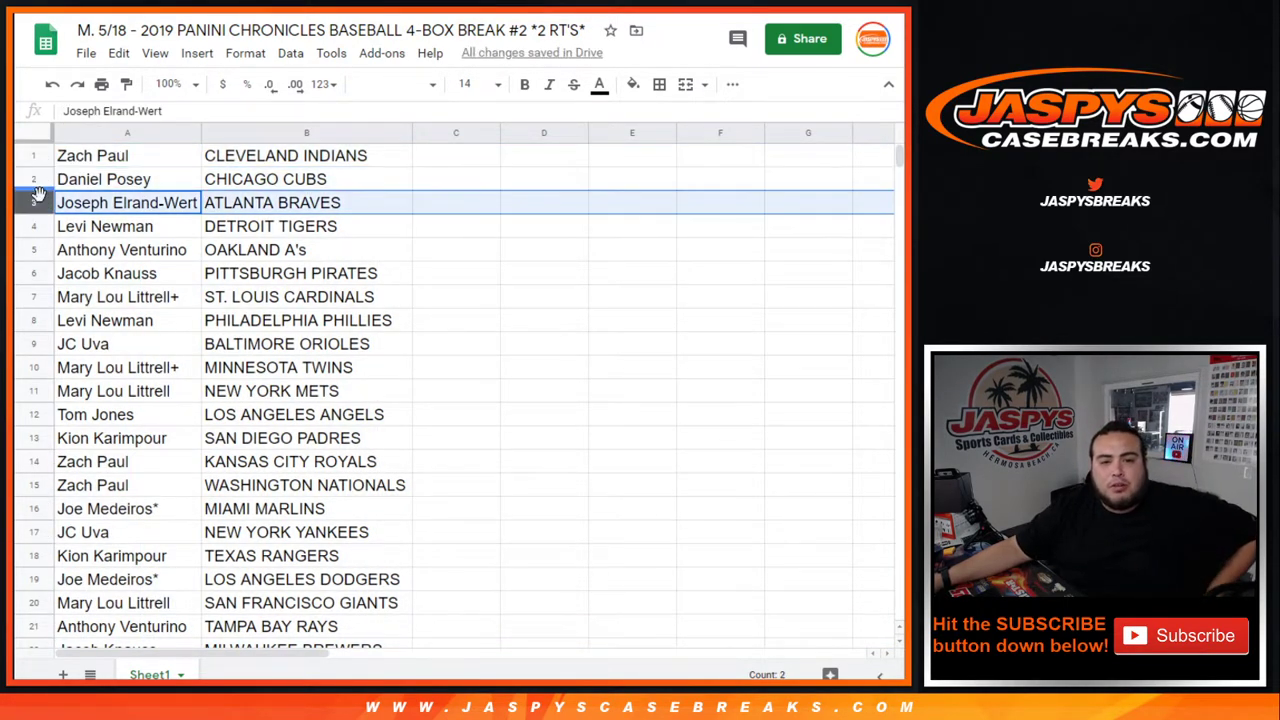
click(37, 228)
click(39, 251)
click(40, 273)
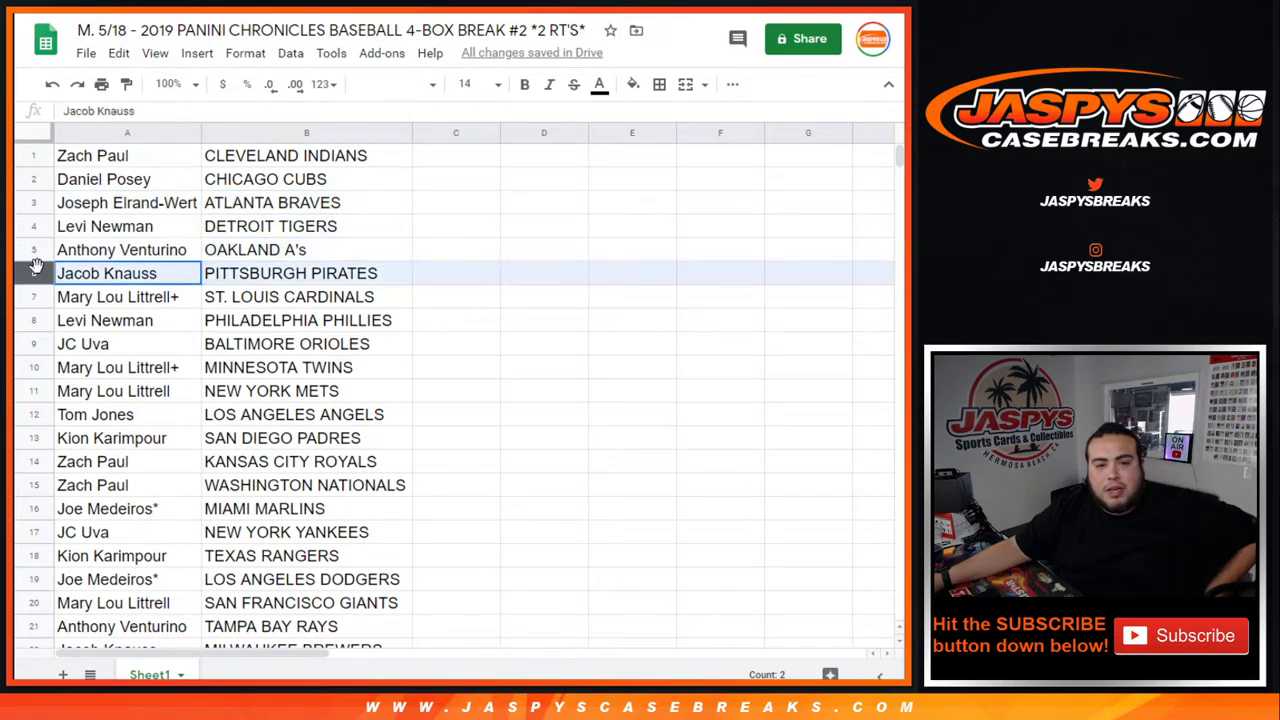
click(40, 300)
click(41, 321)
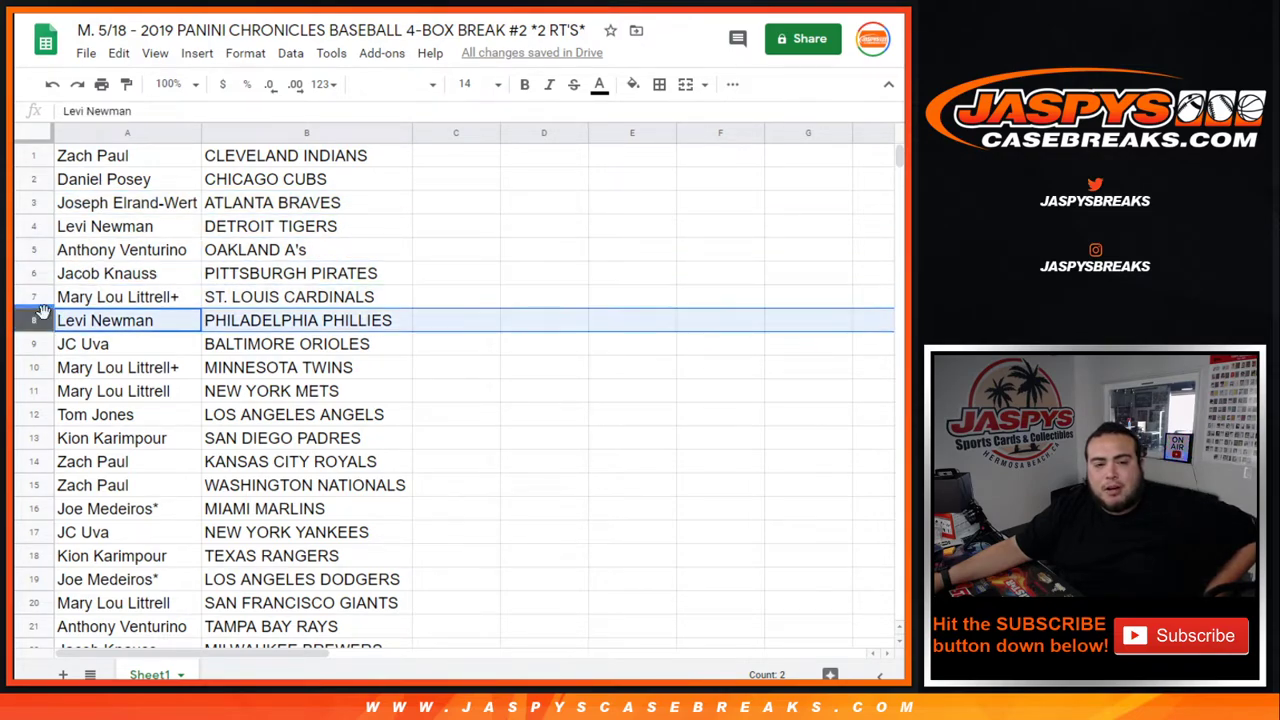
click(42, 344)
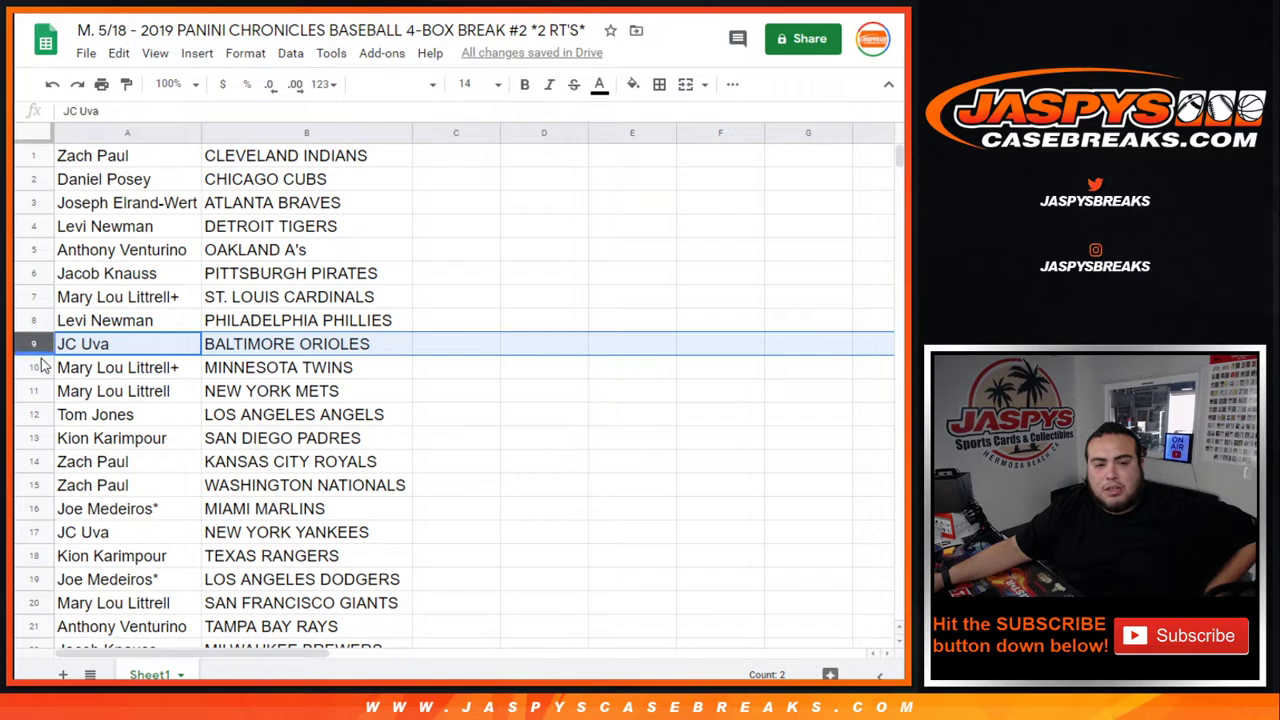
click(38, 368)
click(37, 392)
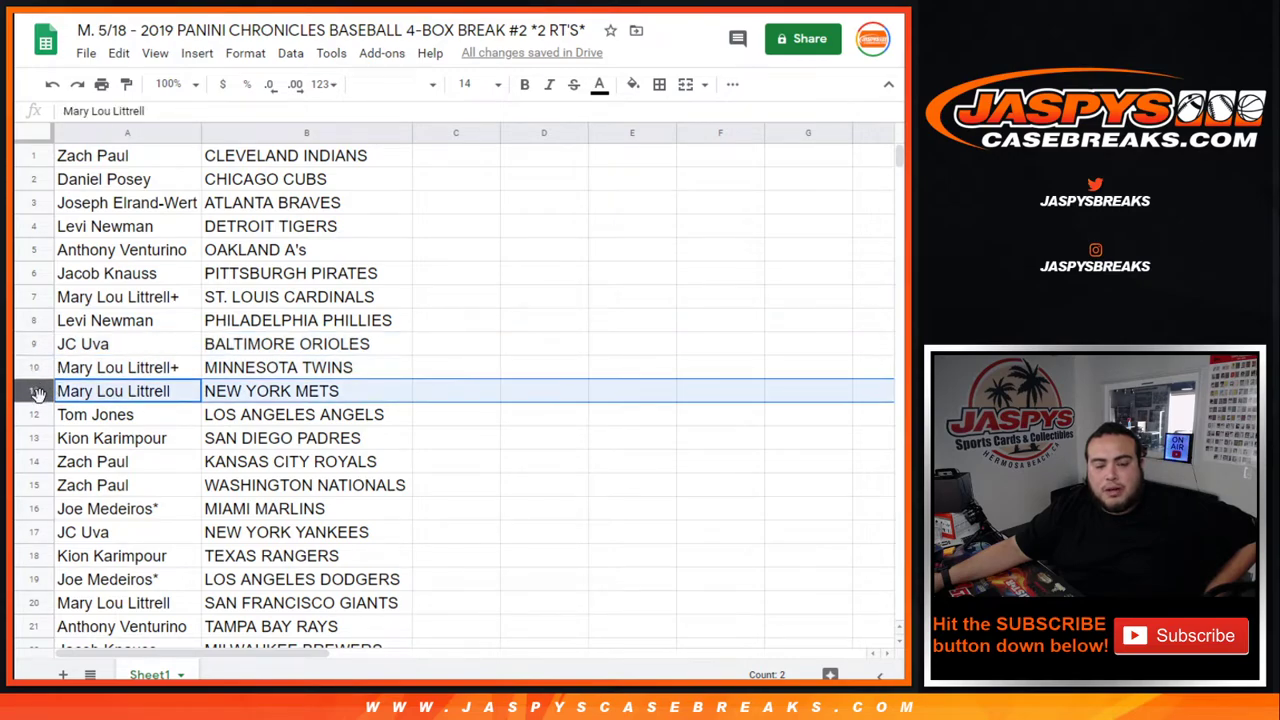
click(38, 414)
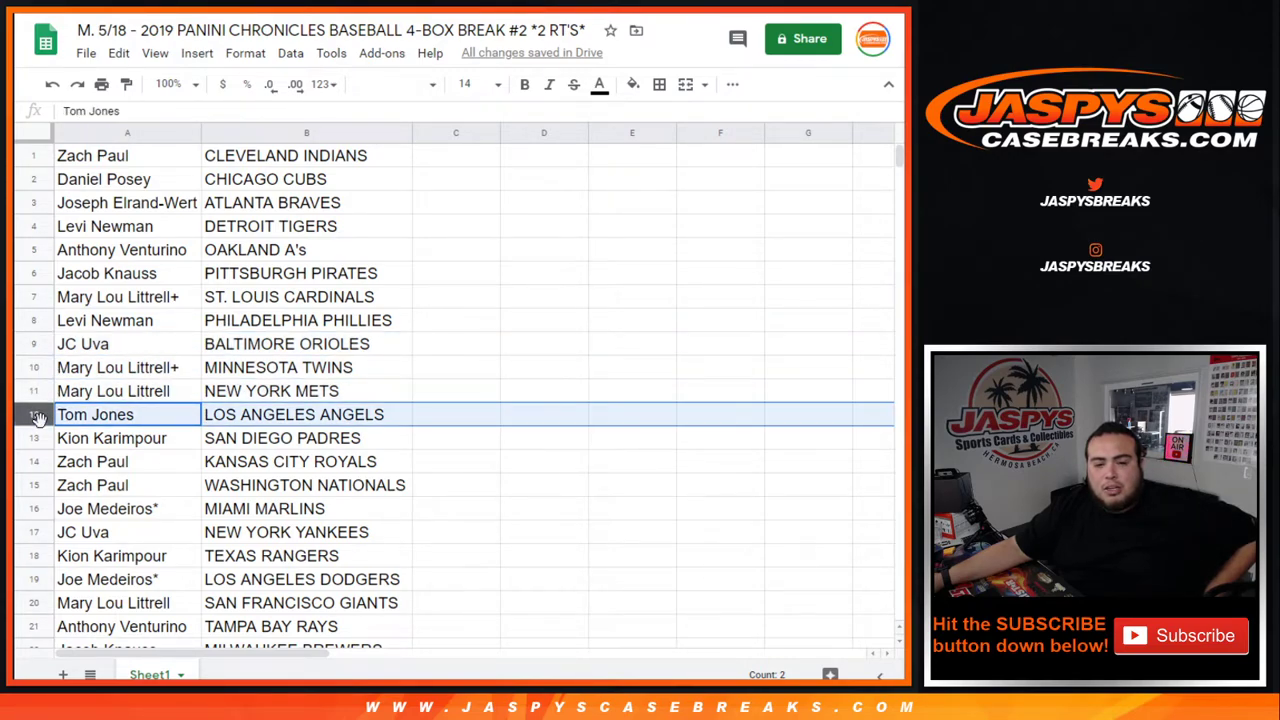
click(38, 438)
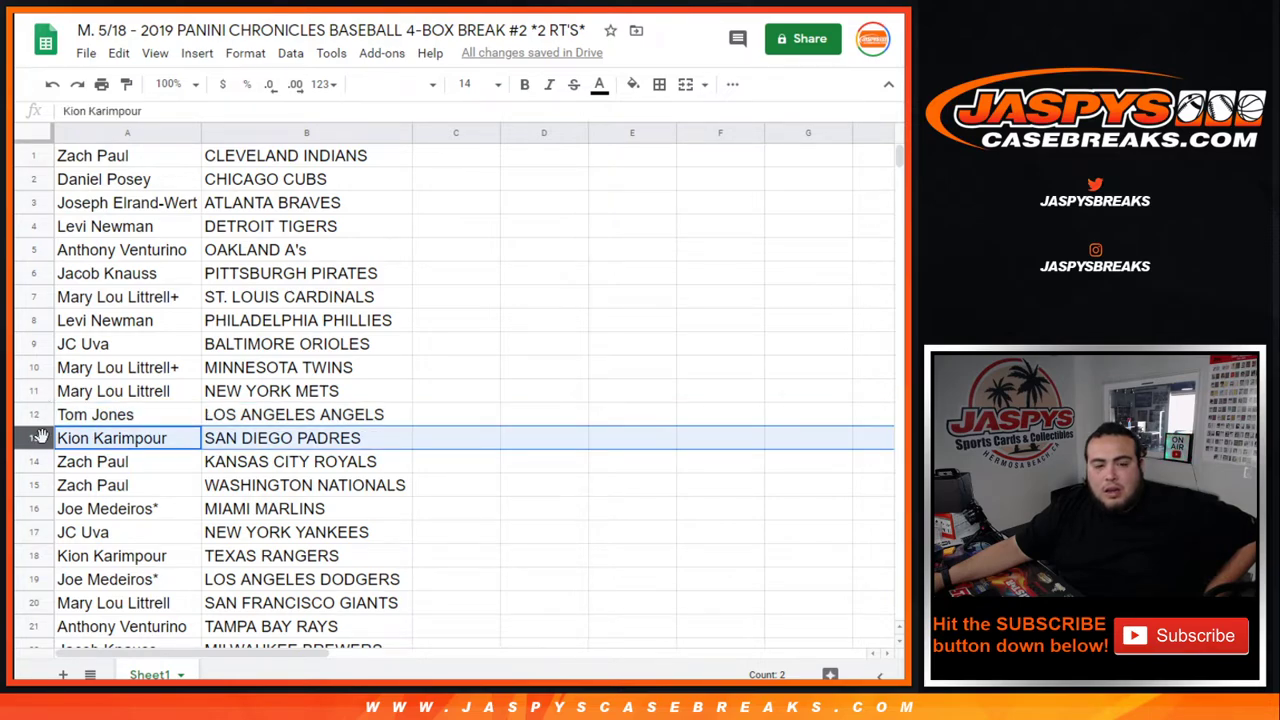
click(38, 461)
click(38, 485)
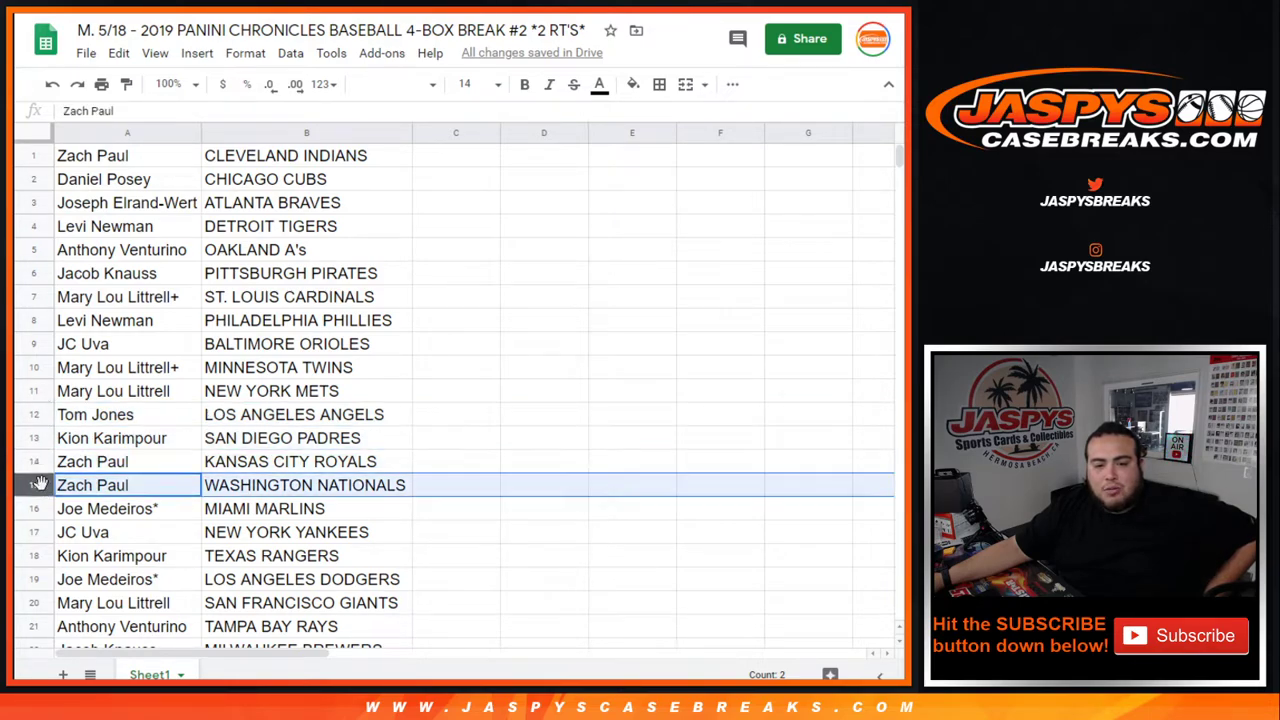
click(38, 508)
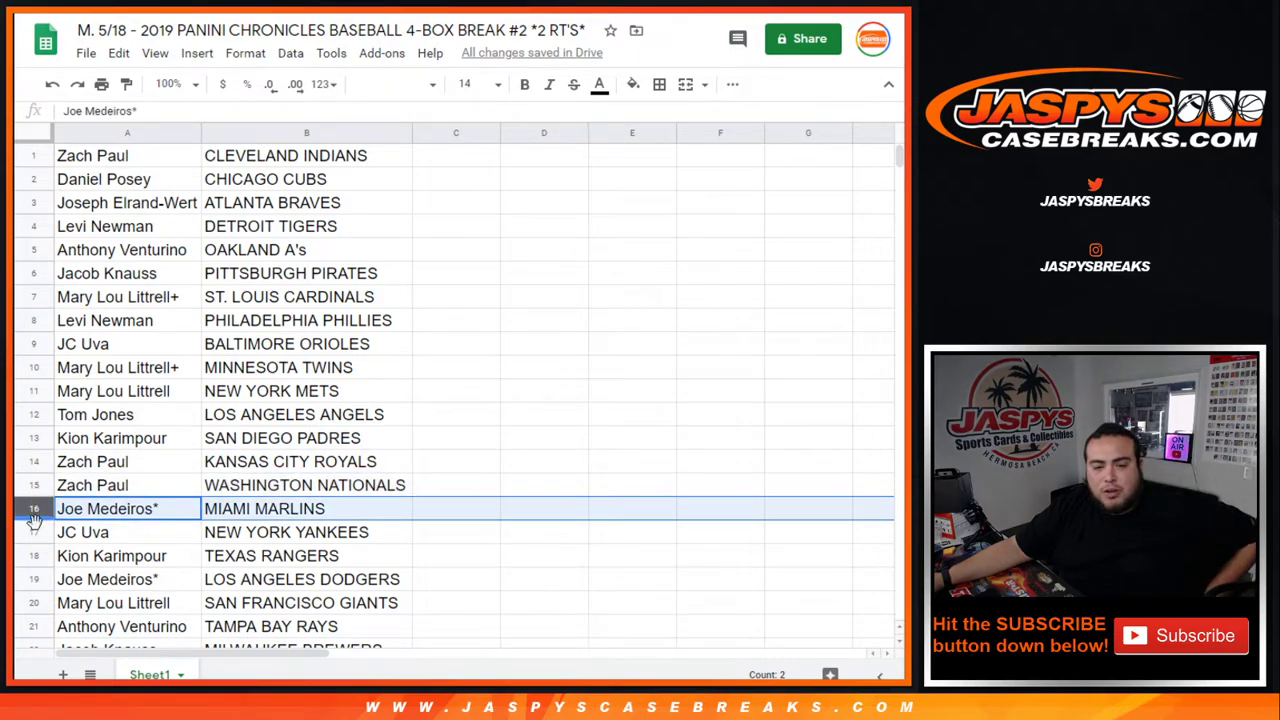
click(38, 532)
click(38, 555)
scroll(164, 372, down, 1)
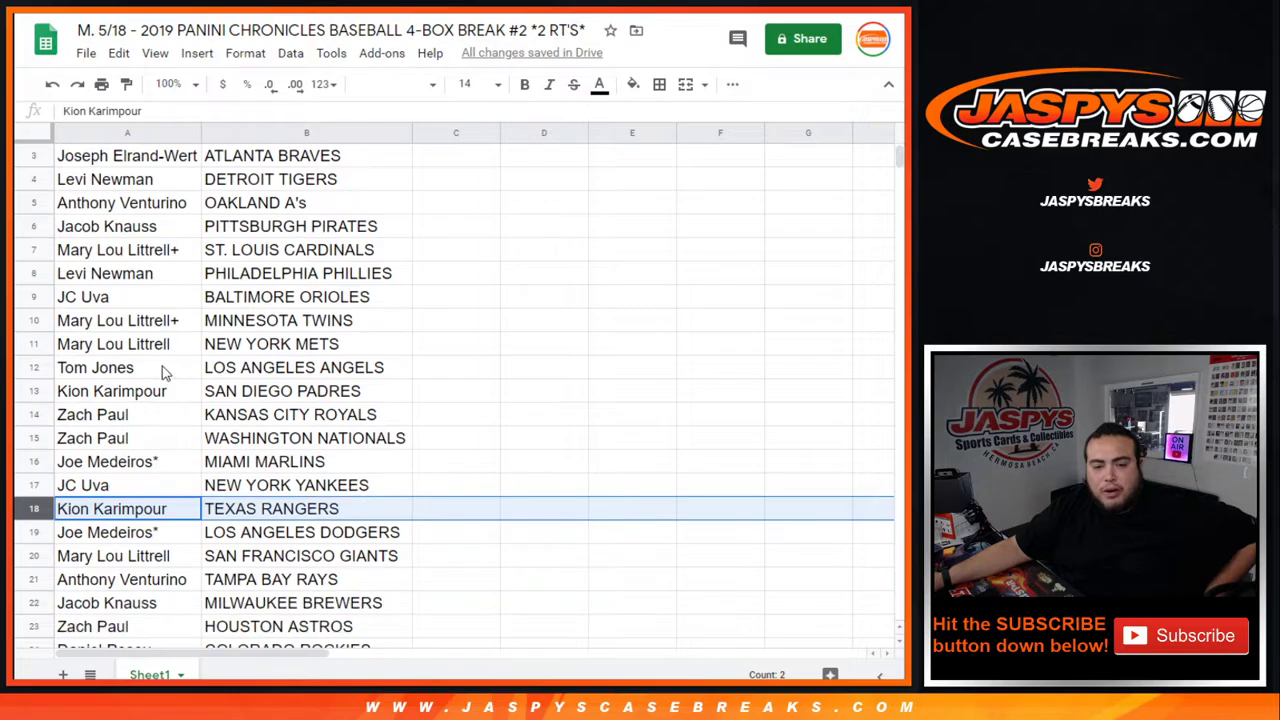
click(36, 532)
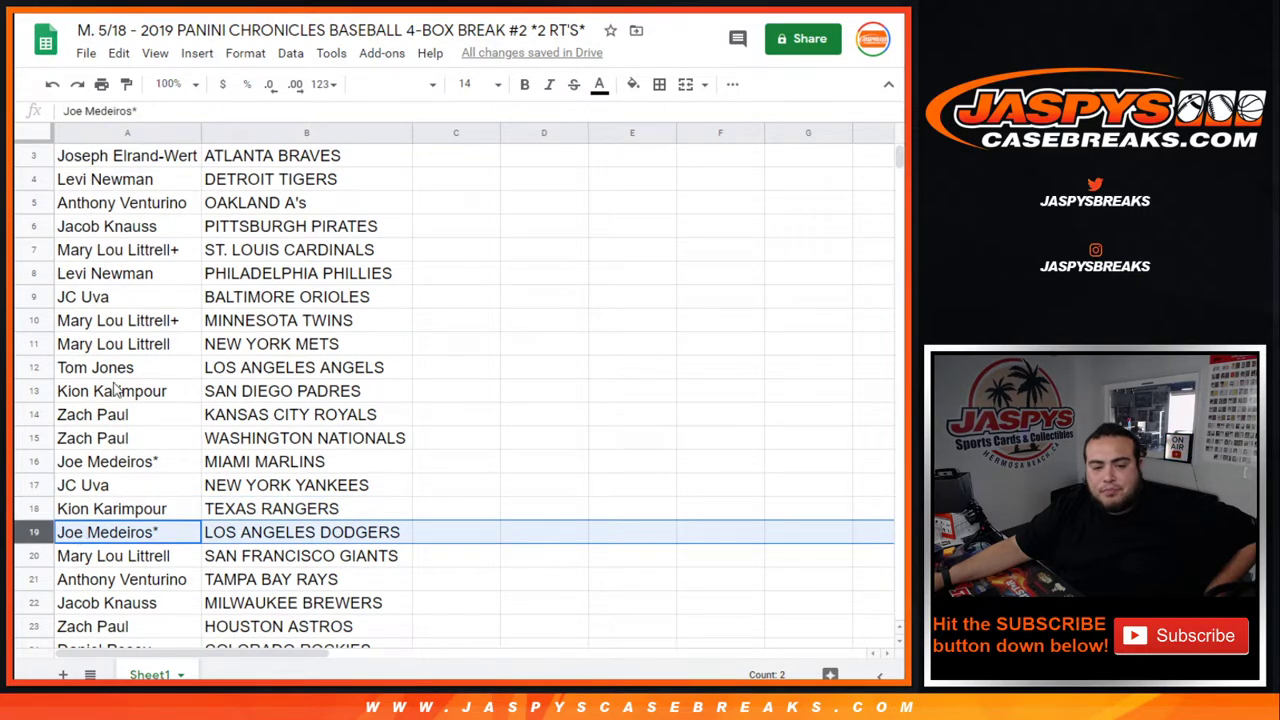
scroll(116, 388, down, 3)
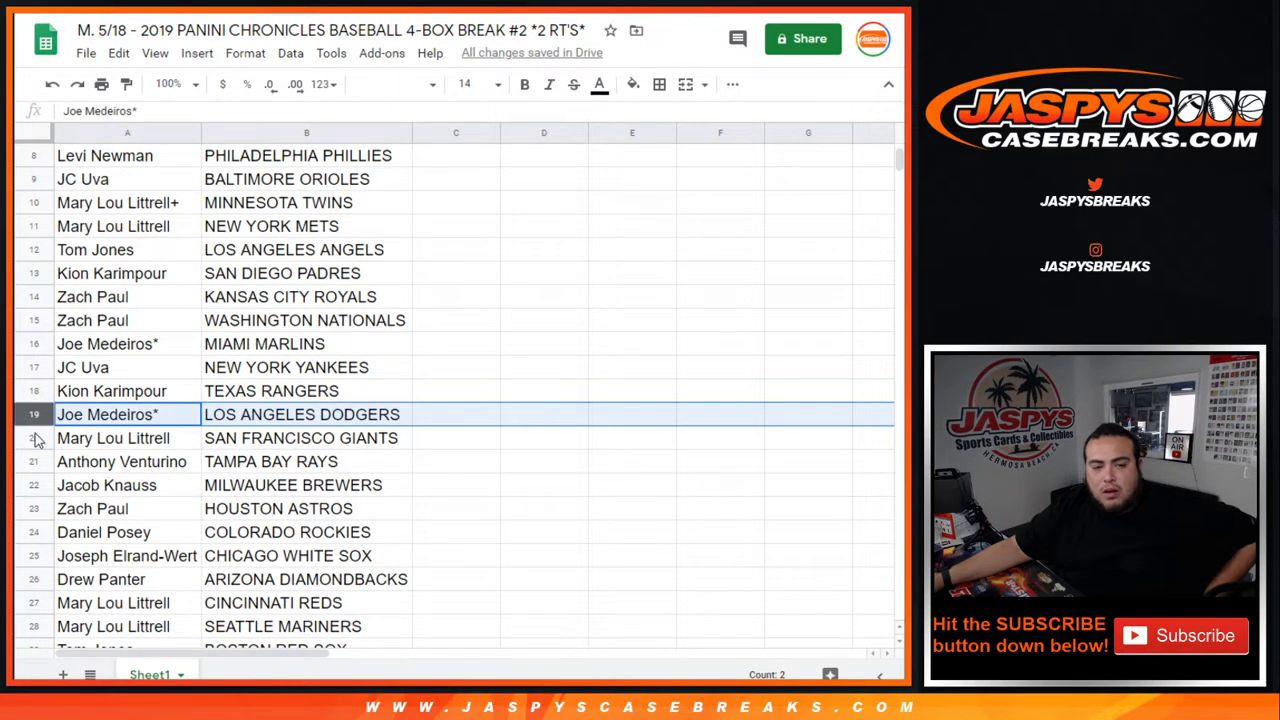
click(36, 437)
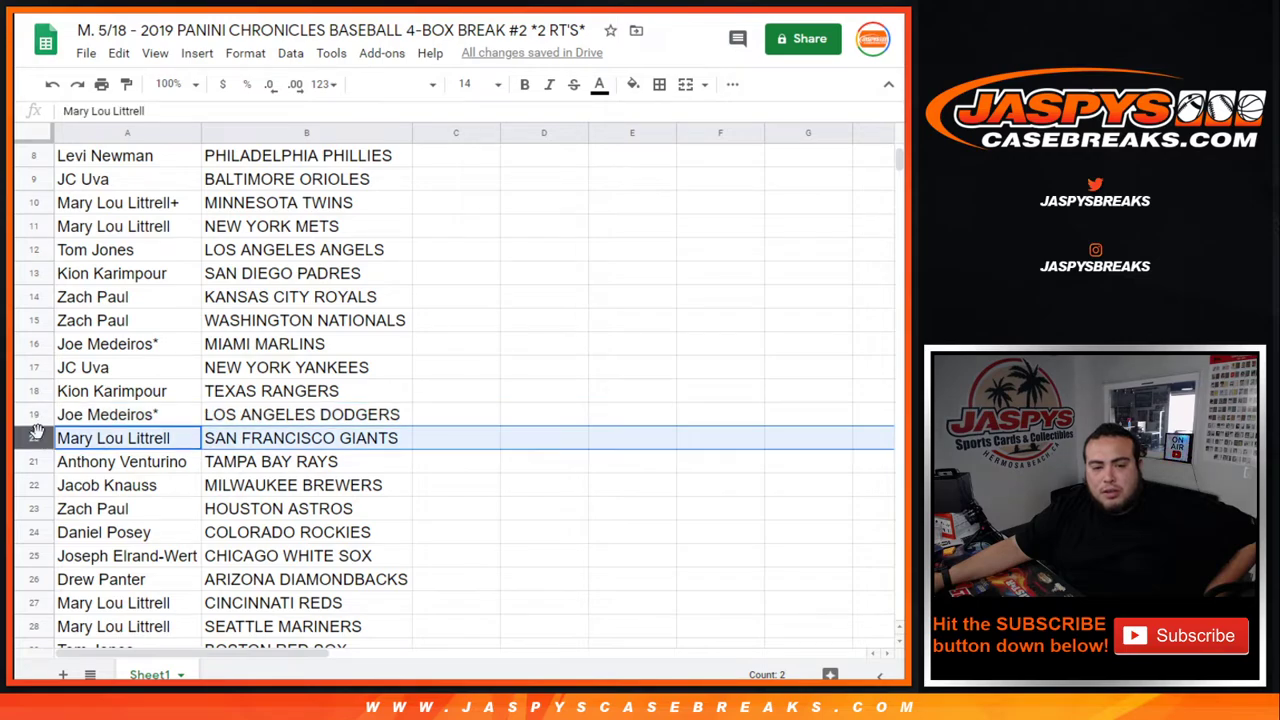
click(36, 459)
click(36, 485)
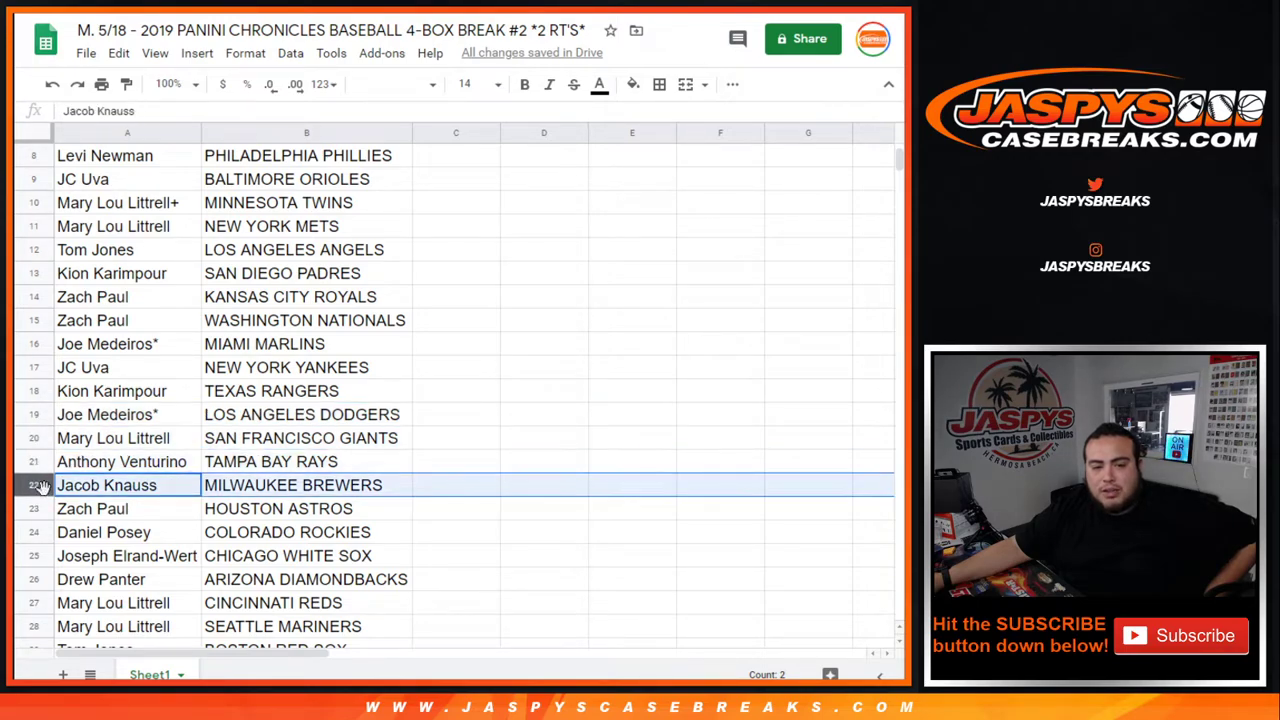
click(44, 511)
click(44, 533)
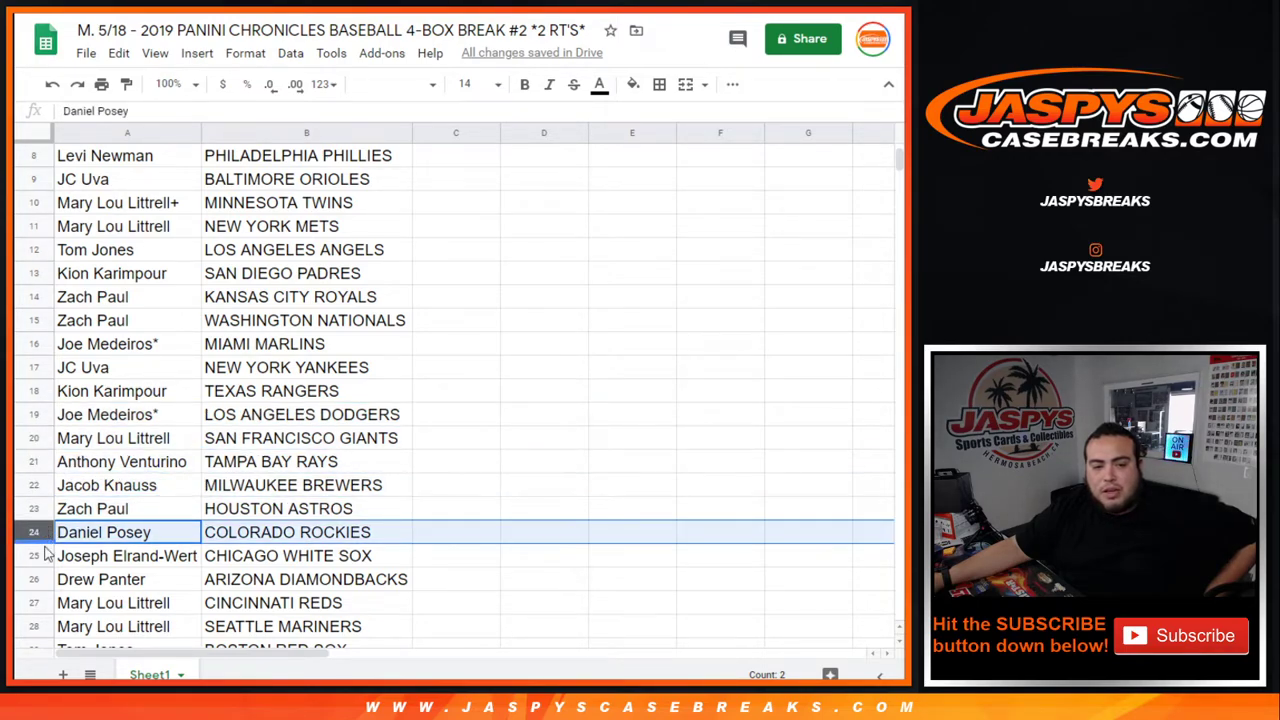
click(38, 555)
click(40, 579)
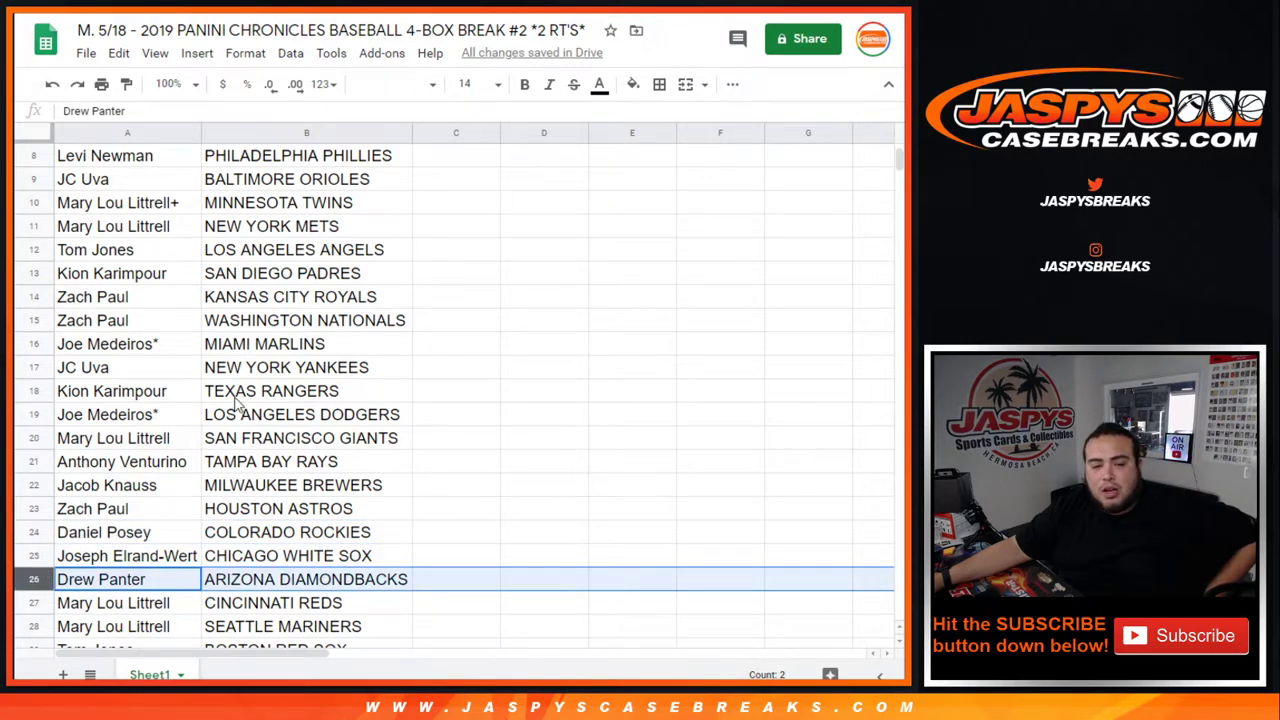
scroll(237, 400, down, 3)
click(34, 439)
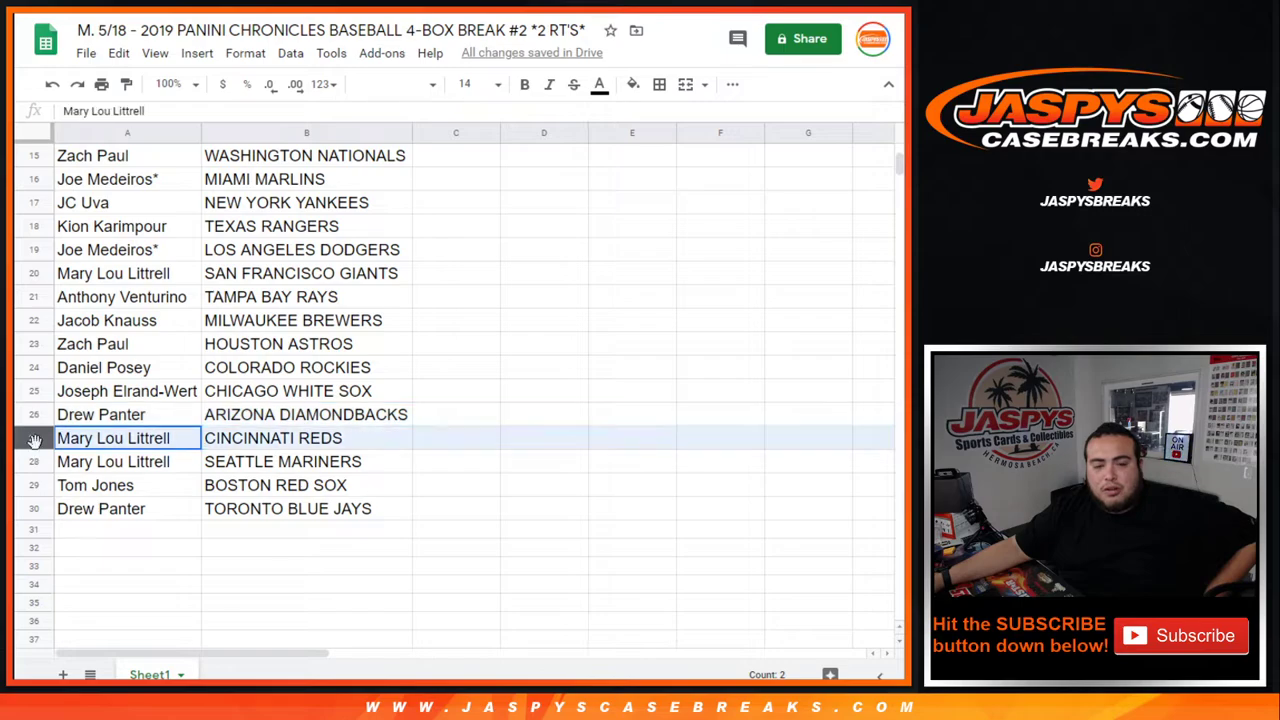
click(38, 462)
click(38, 486)
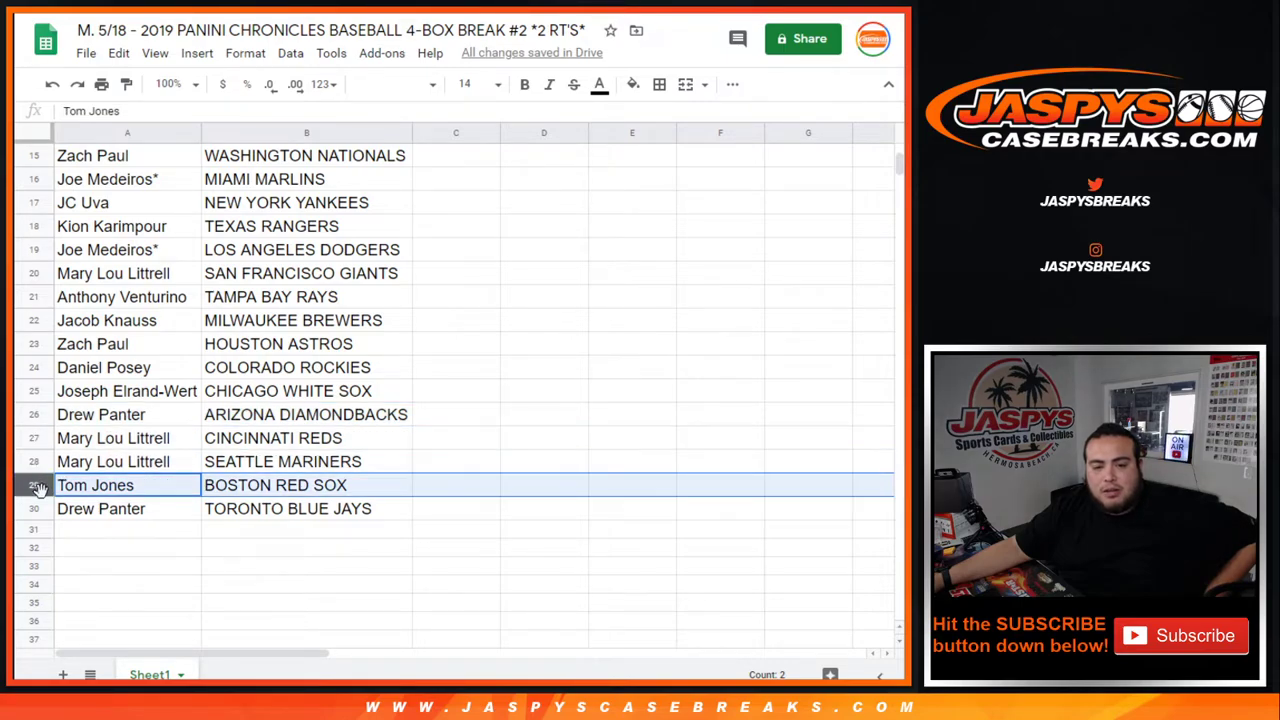
click(36, 509)
Sort the sheet alphabetically from A to Z by the team names in column B.
scroll(353, 323, up, 6)
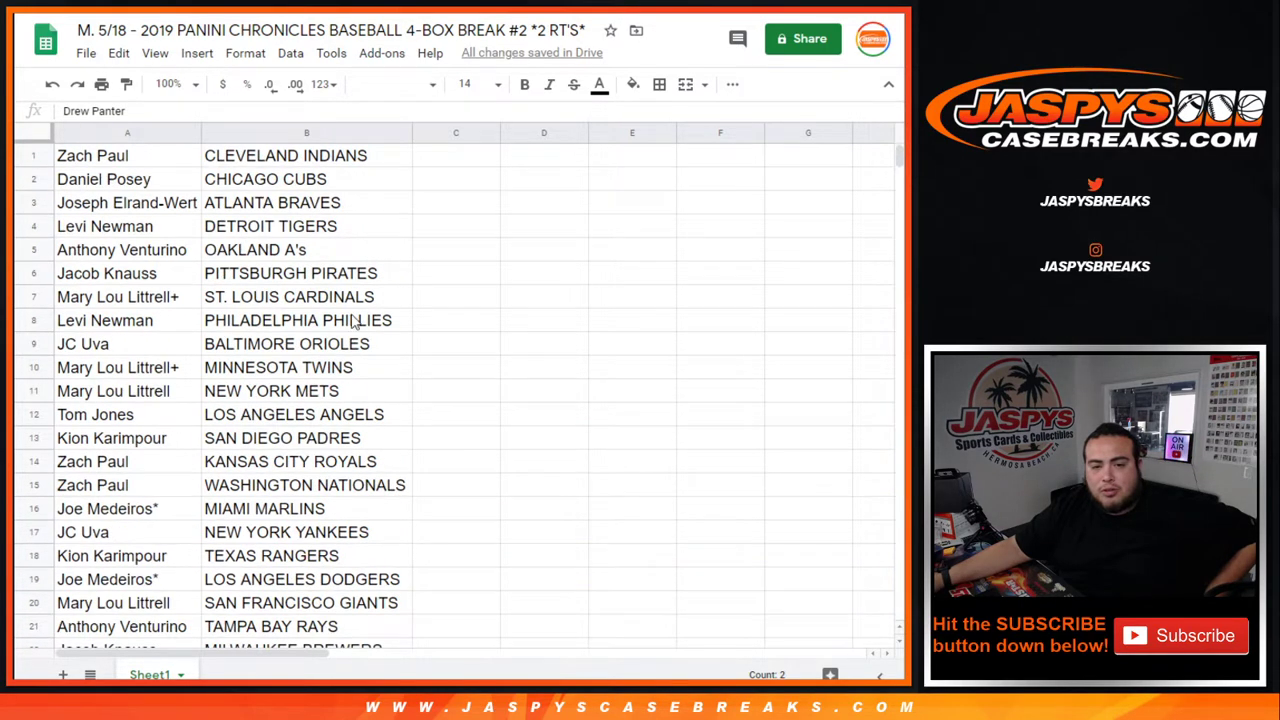
click(402, 136)
click(478, 456)
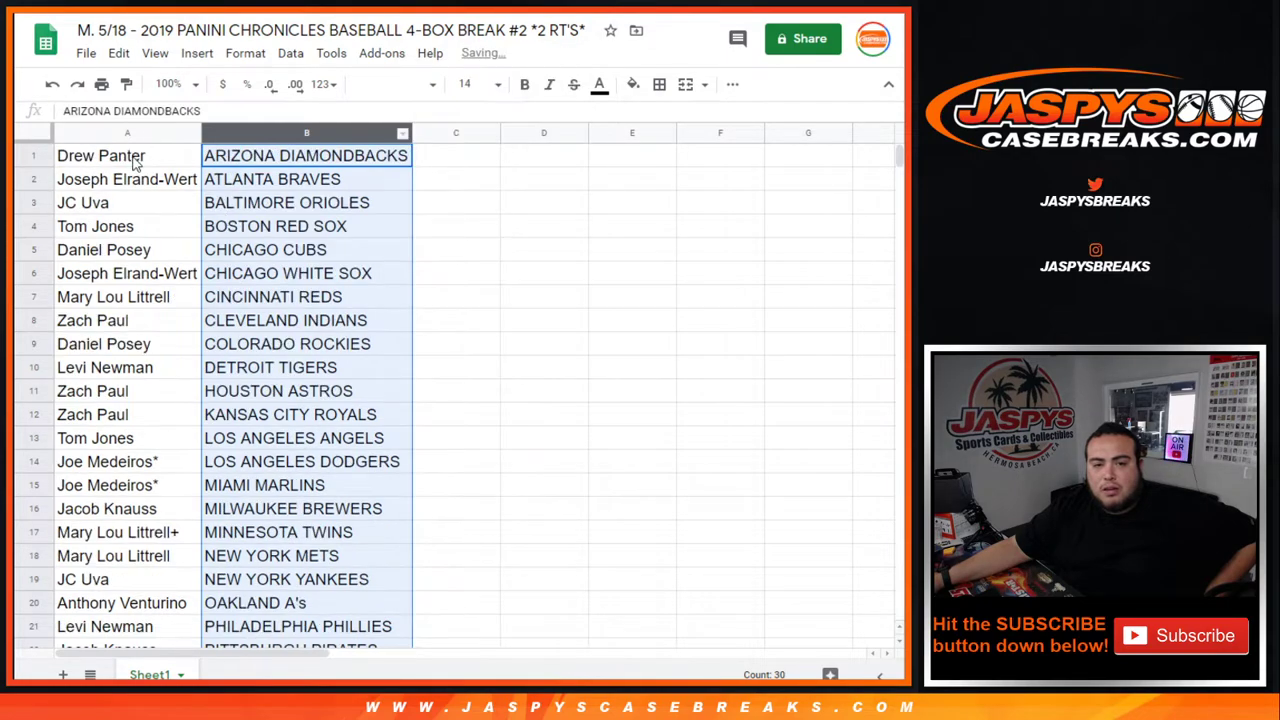
Apply all borders to the participant and team table in A1:B30 and center its text horizontally.
scroll(228, 283, down, 5)
drag(228, 283, 266, 460)
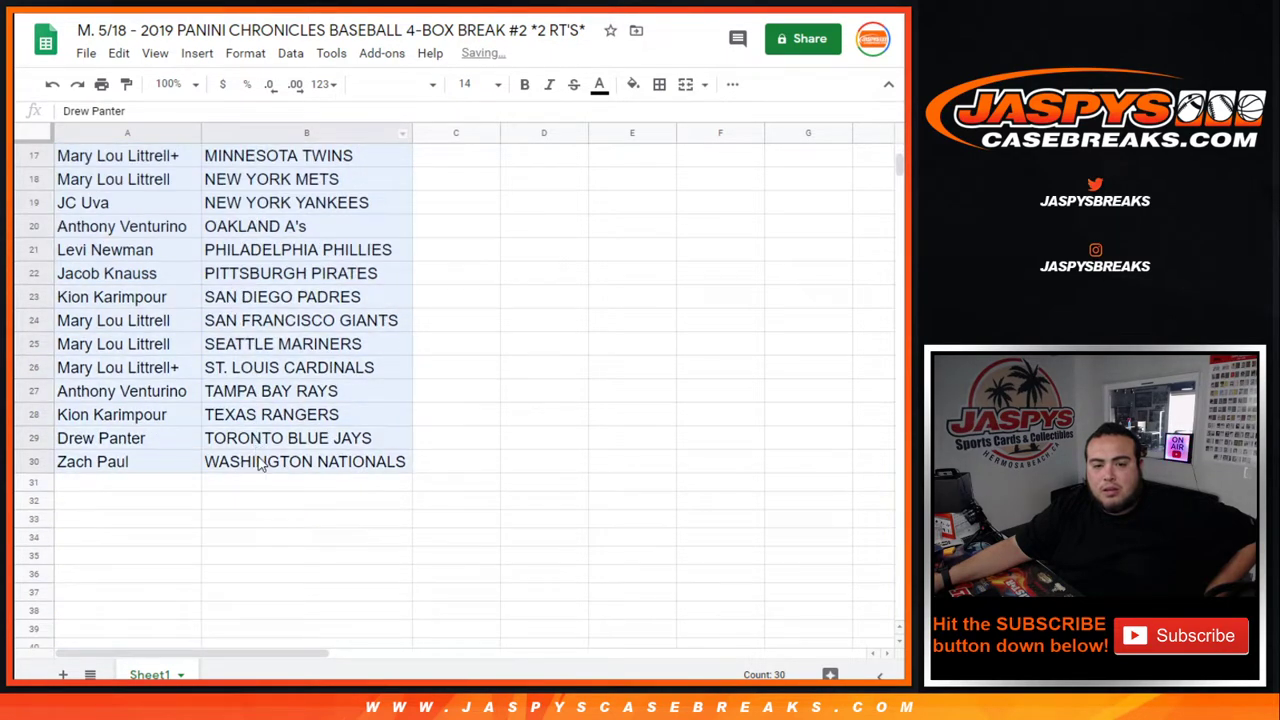
click(659, 84)
click(666, 120)
click(732, 84)
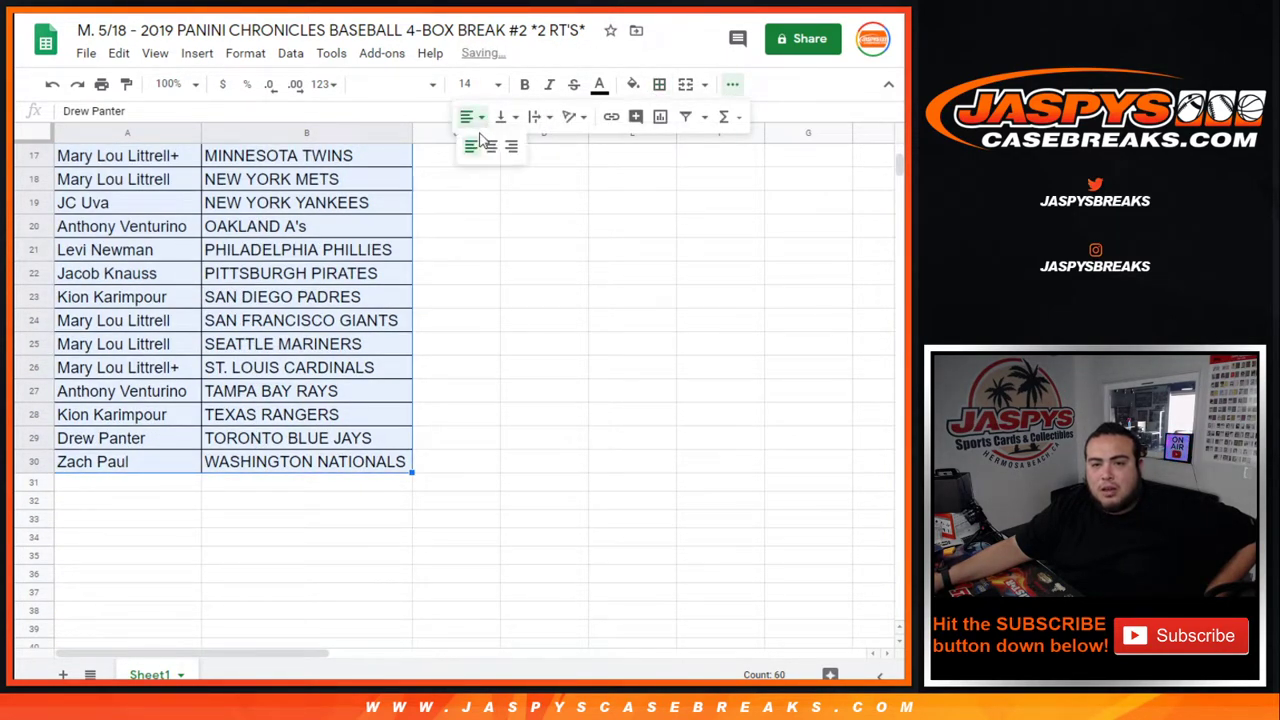
click(475, 120)
click(486, 146)
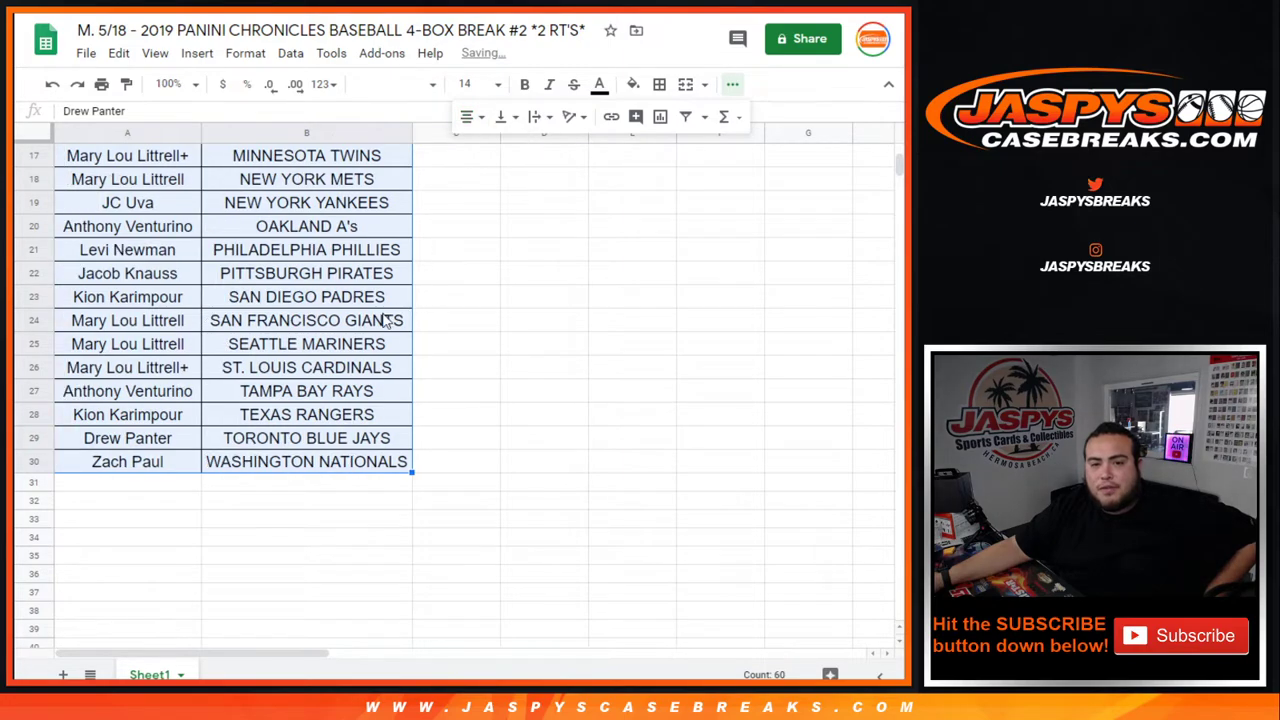
scroll(315, 233, up, 5)
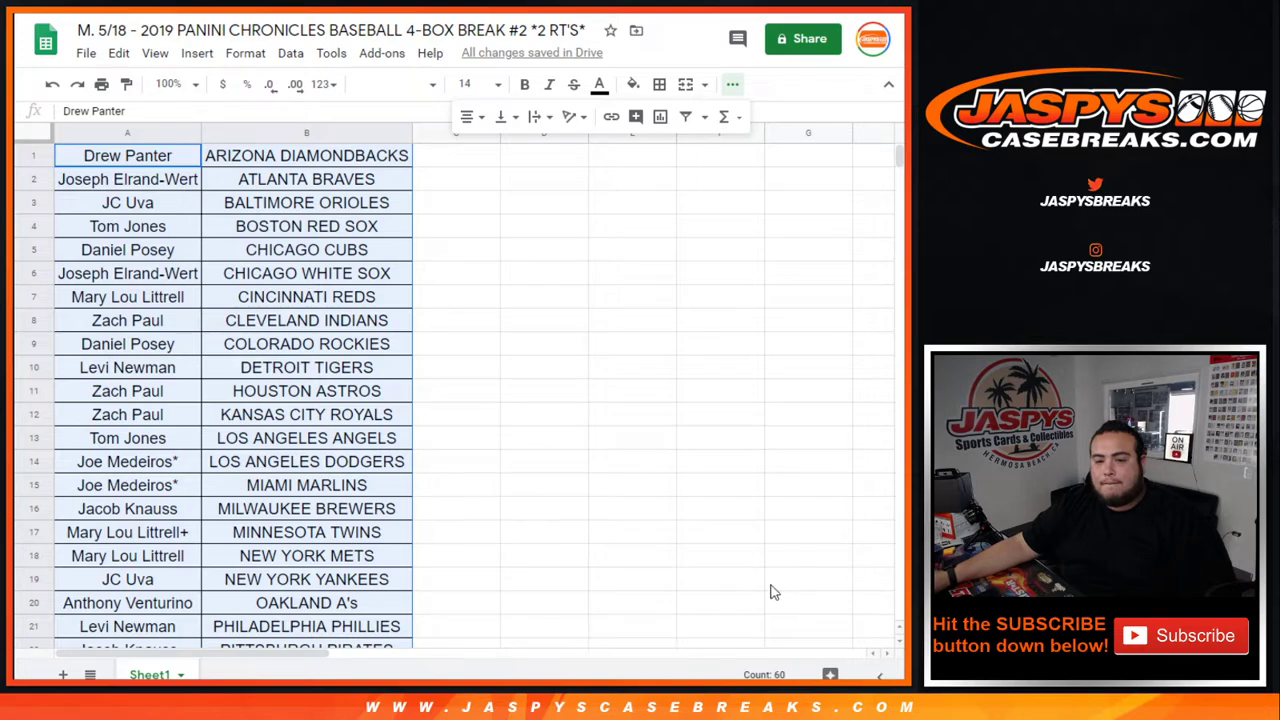
Set the sheet's print layout to portrait orientation with the workbook title included in the header.
click(101, 84)
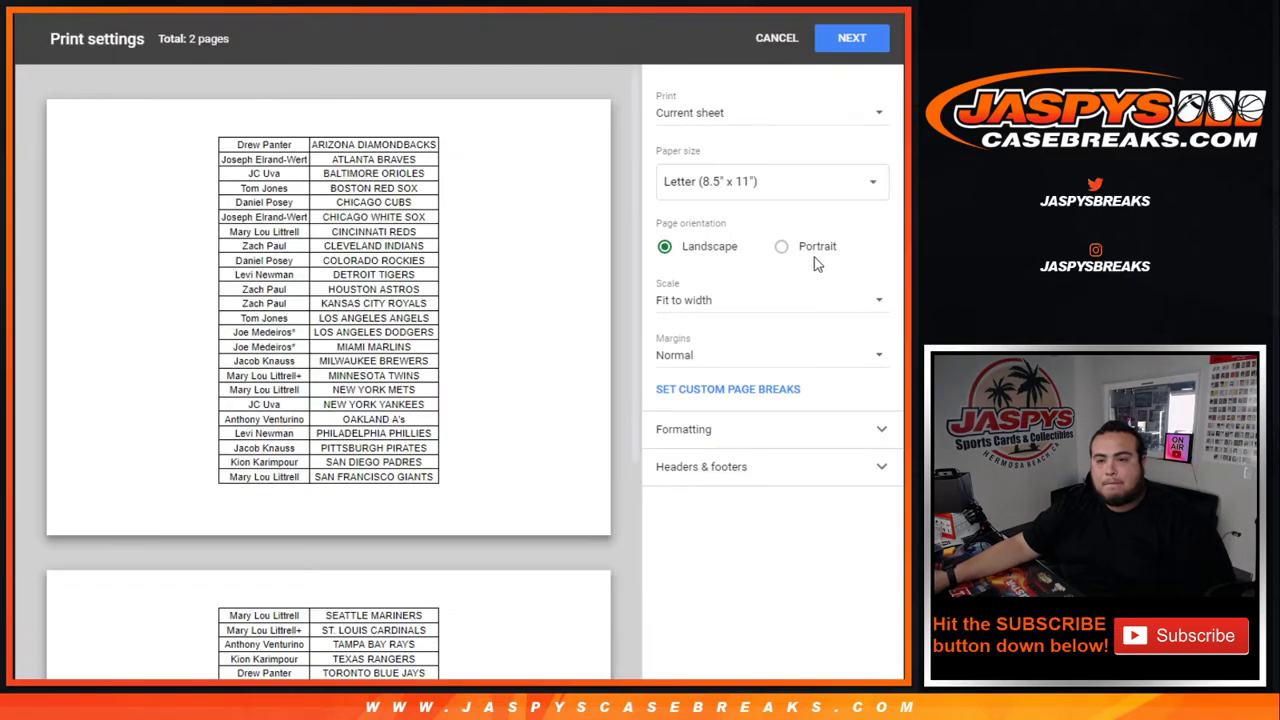
click(805, 248)
click(688, 472)
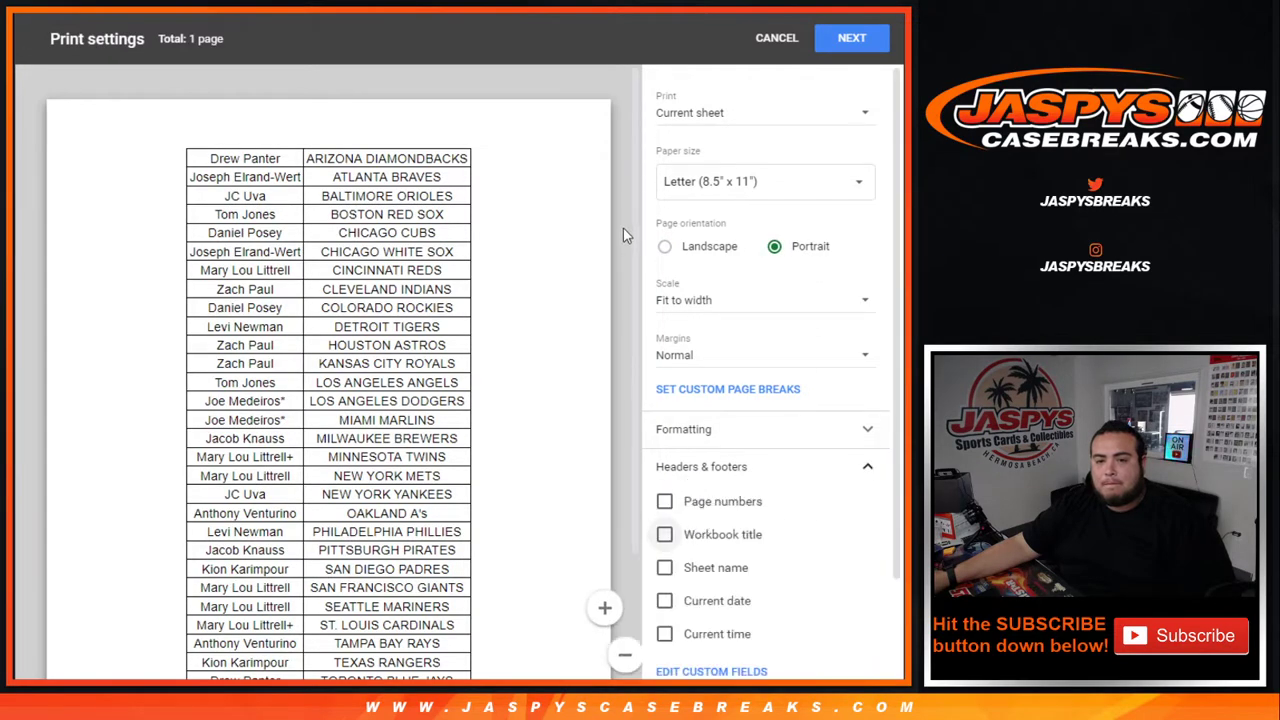
click(710, 535)
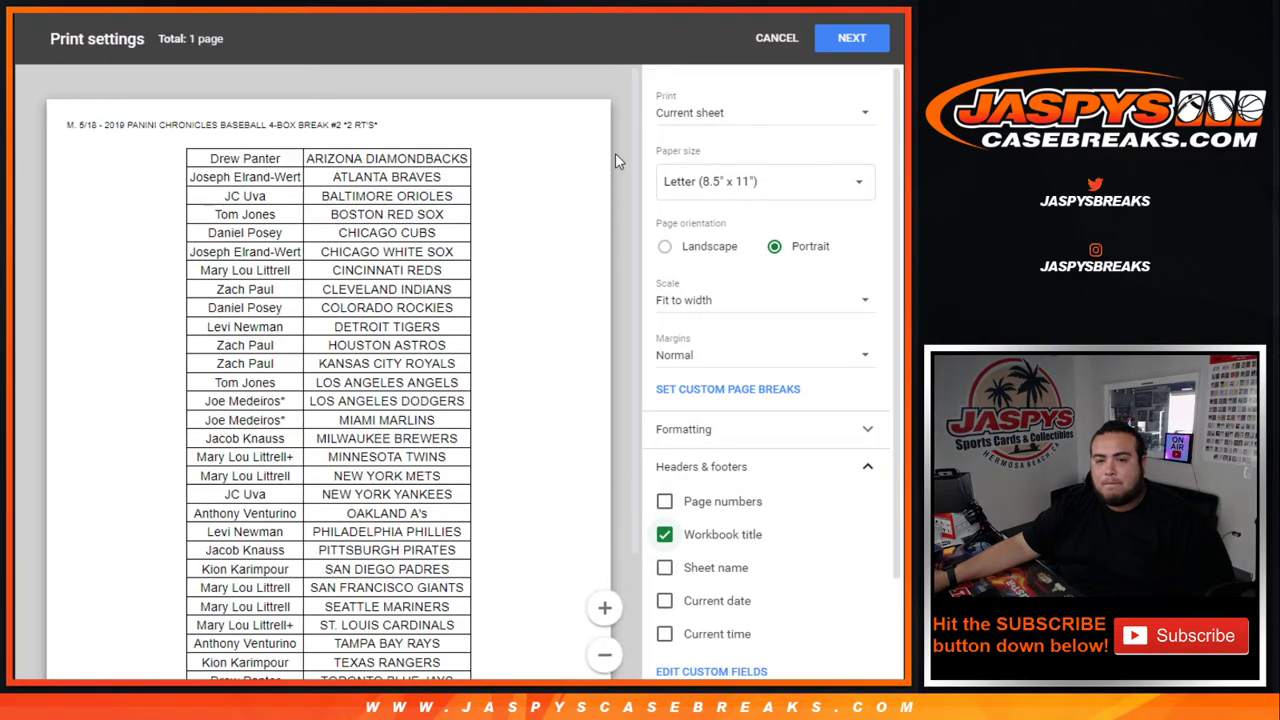
scroll(620, 163, down, 2)
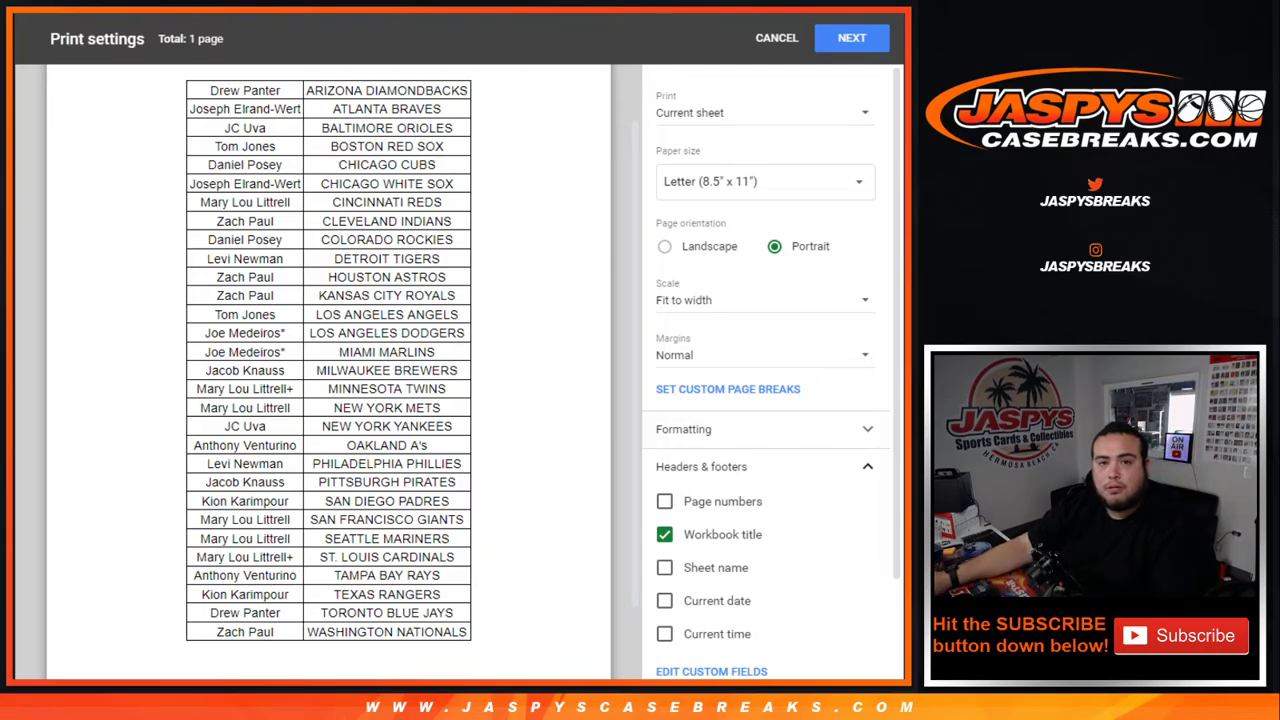
Accept the print settings and send the current sheet to the printer.
click(851, 38)
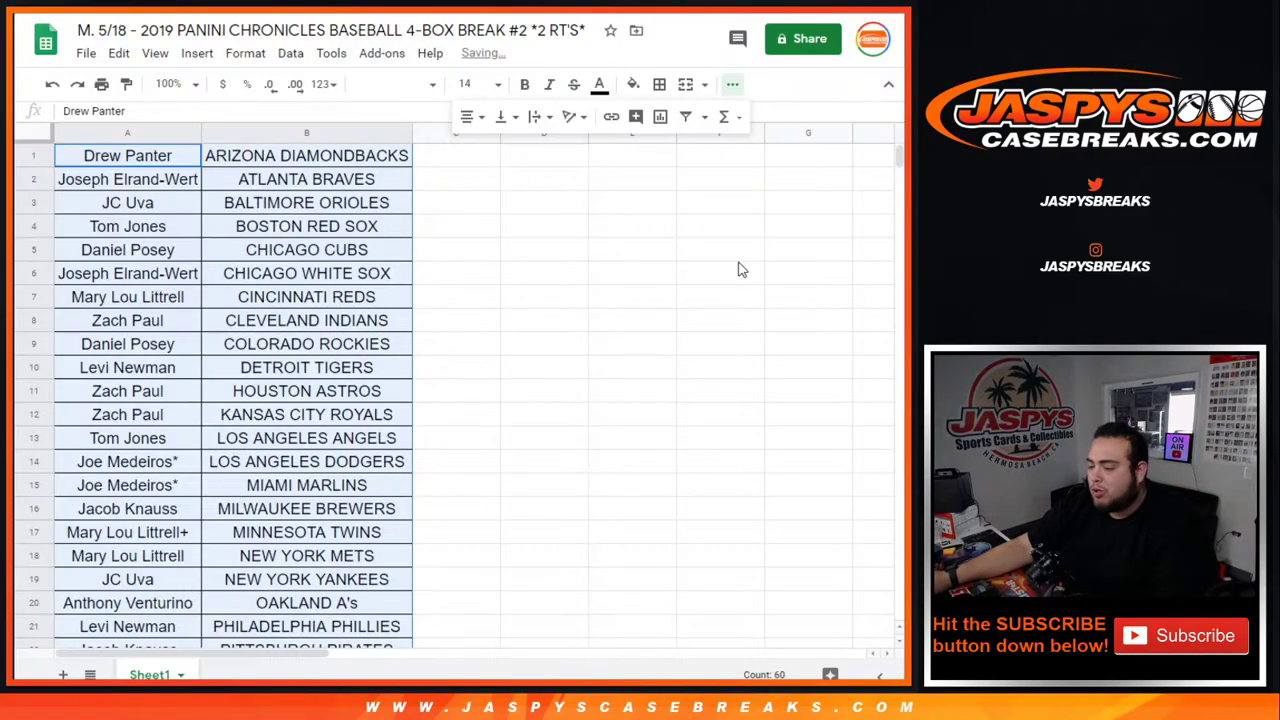
key(ctrl+p)
click(768, 527)
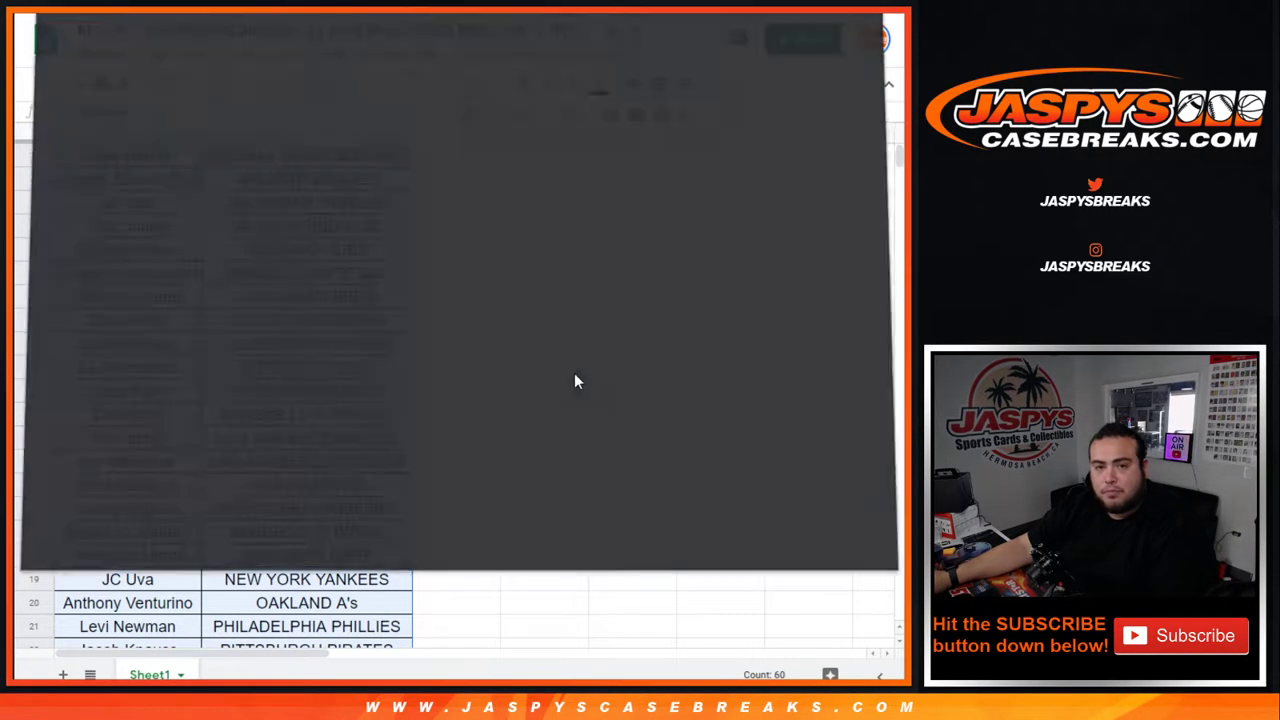